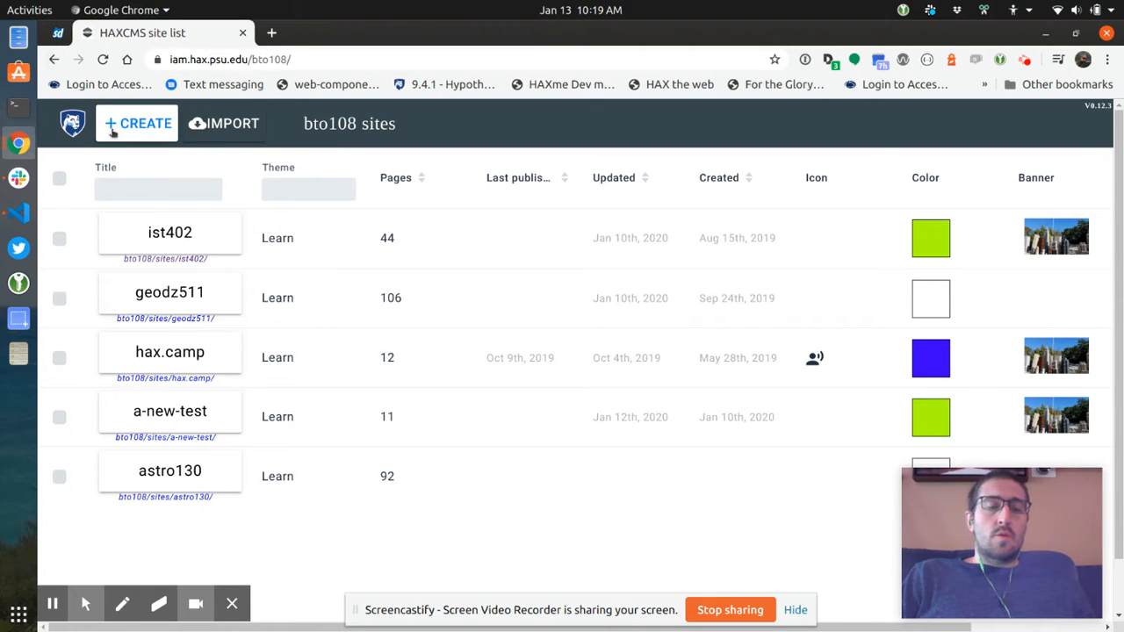
# - Create a new site named hax101 with the description "This is a course all about HAX"
pyautogui.click(137, 123)
pyautogui.click(428, 299)
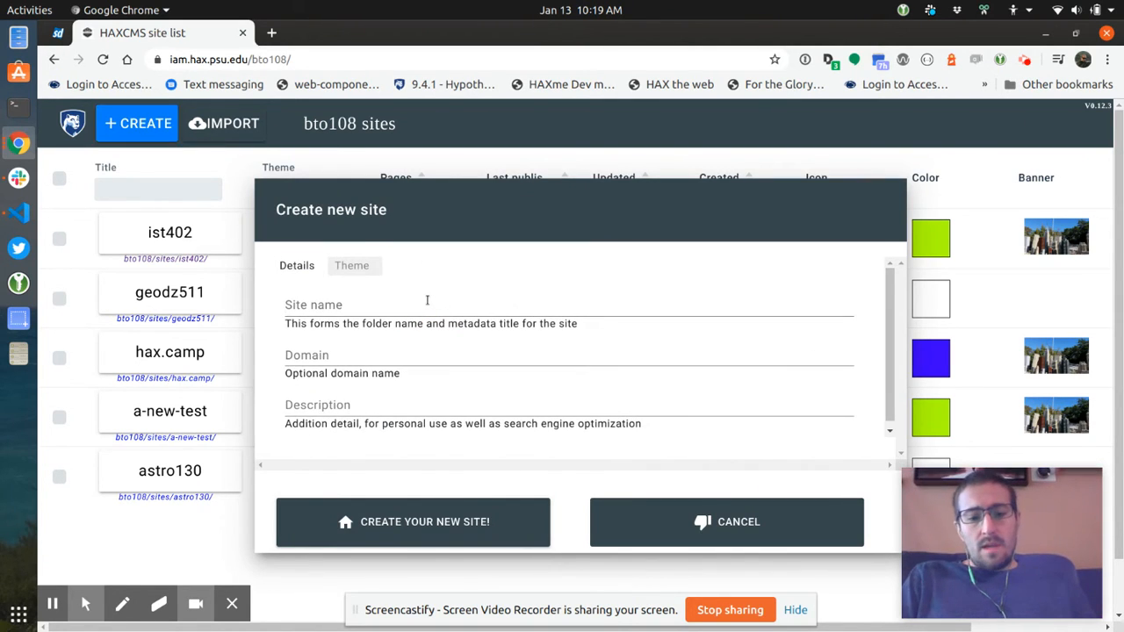
pyautogui.write('hax101')
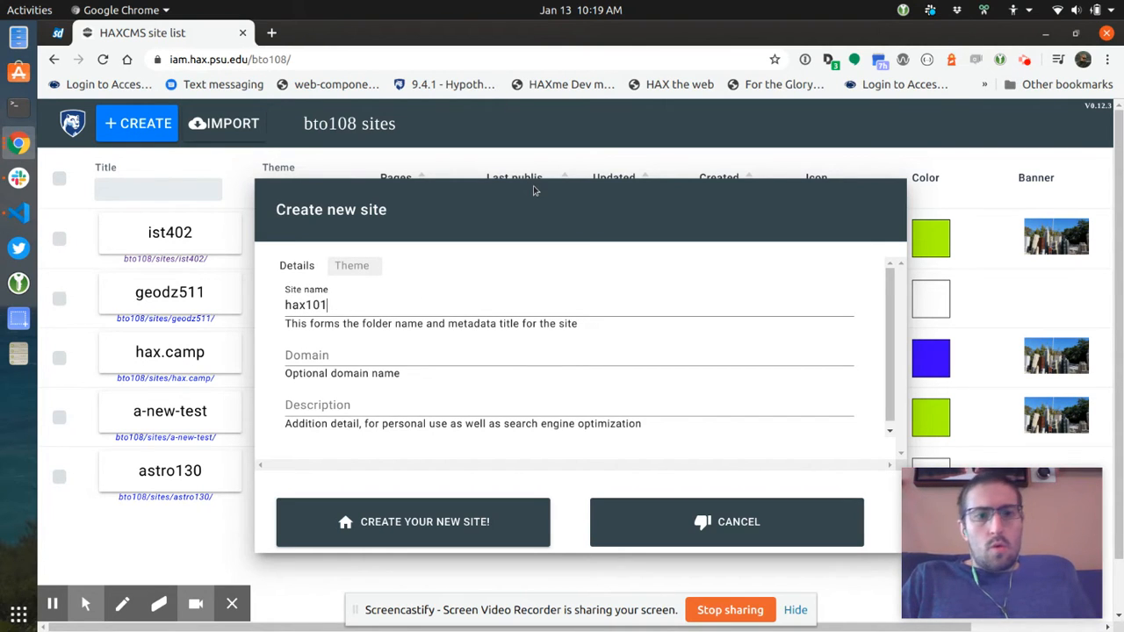
pyautogui.click(390, 404)
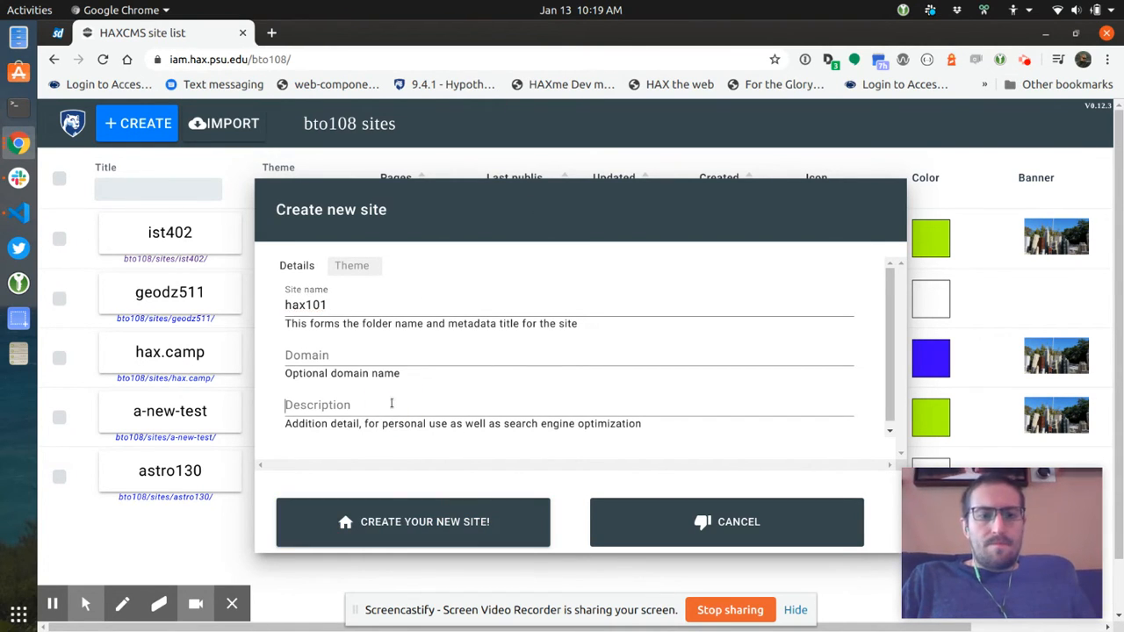
pyautogui.write('This is a cours')
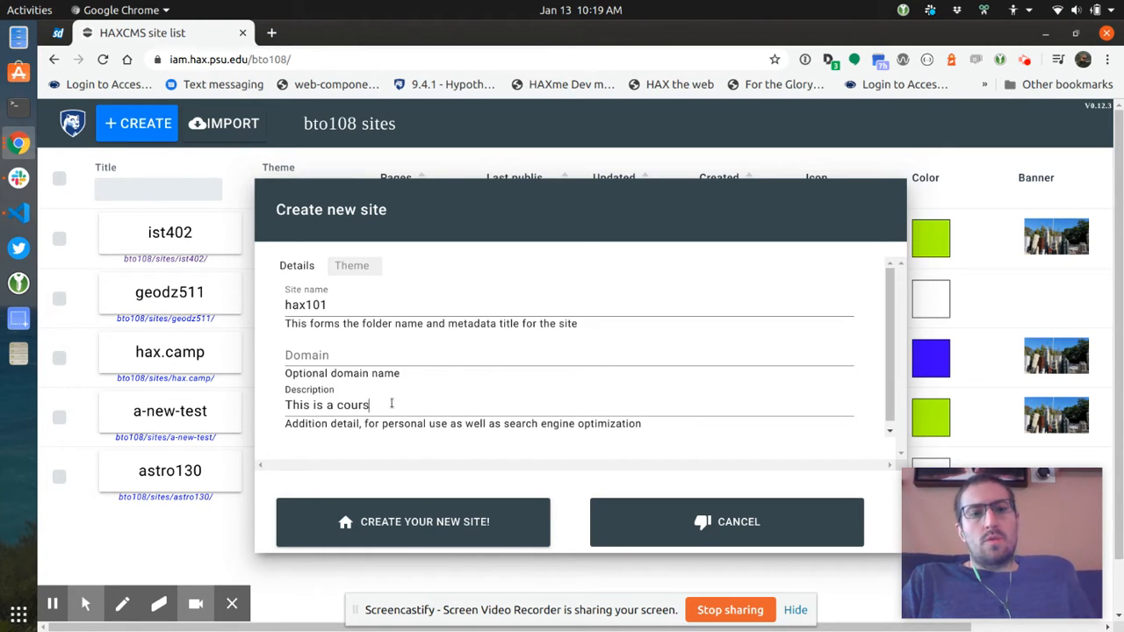
pyautogui.write('e all about HAX')
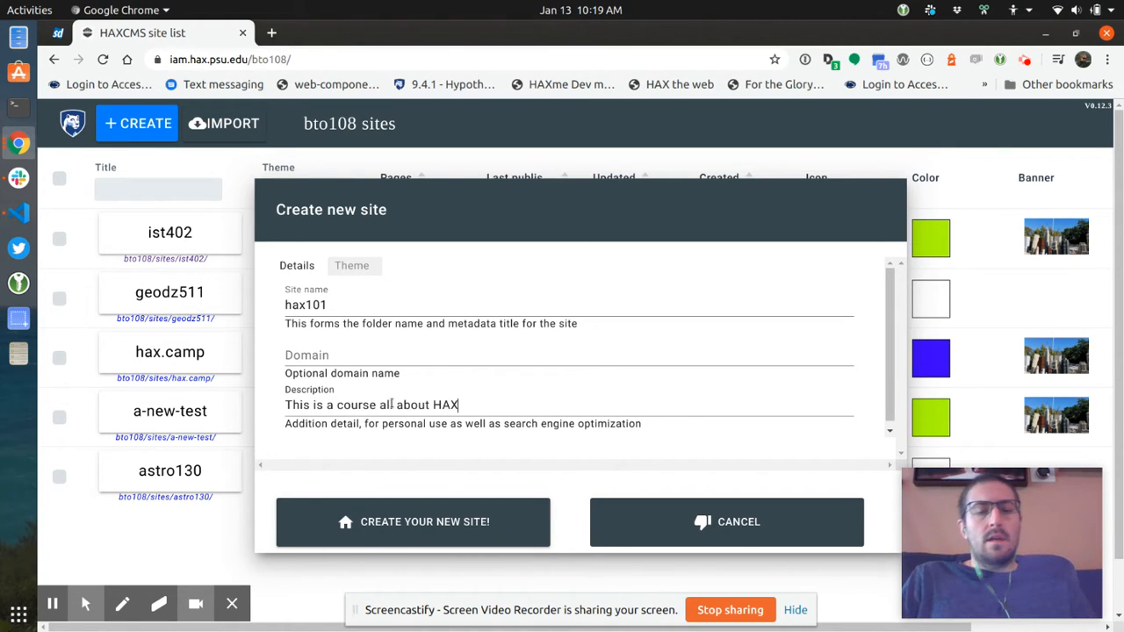
pyautogui.click(283, 538)
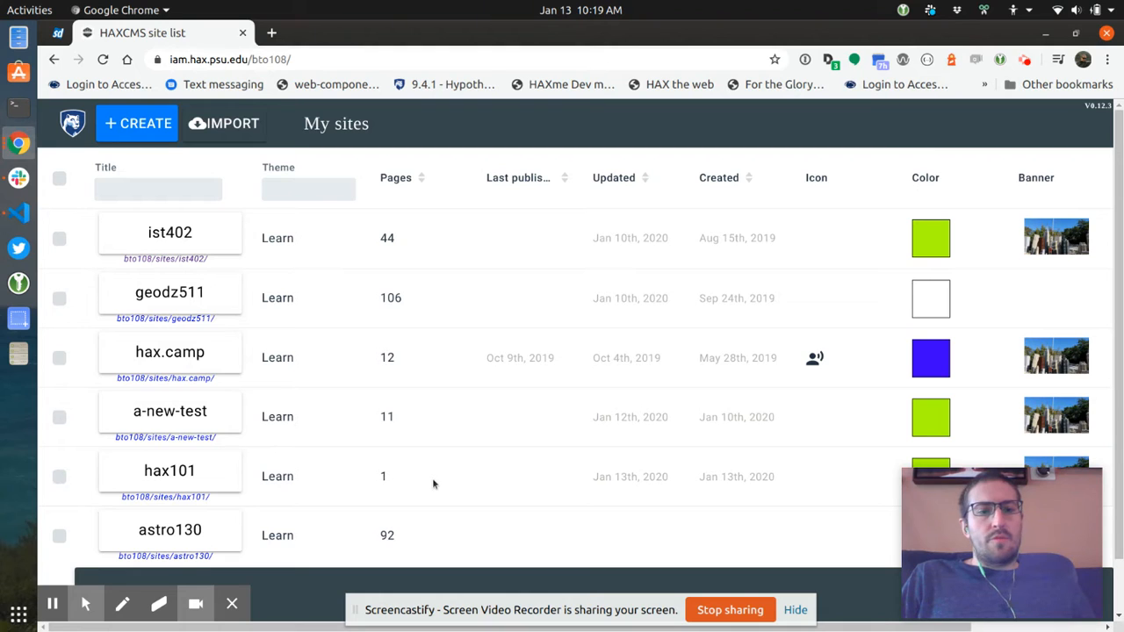
# - Open the hax101 site from the site list
pyautogui.click(795, 610)
pyautogui.scroll(-2, 430, 528)
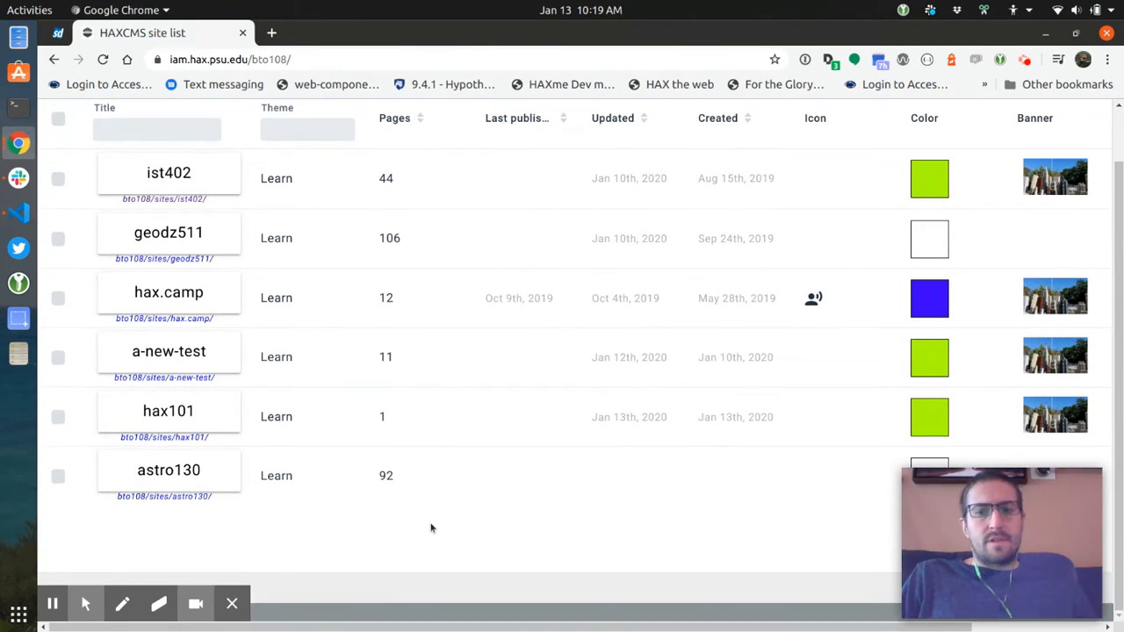
pyautogui.click(178, 417)
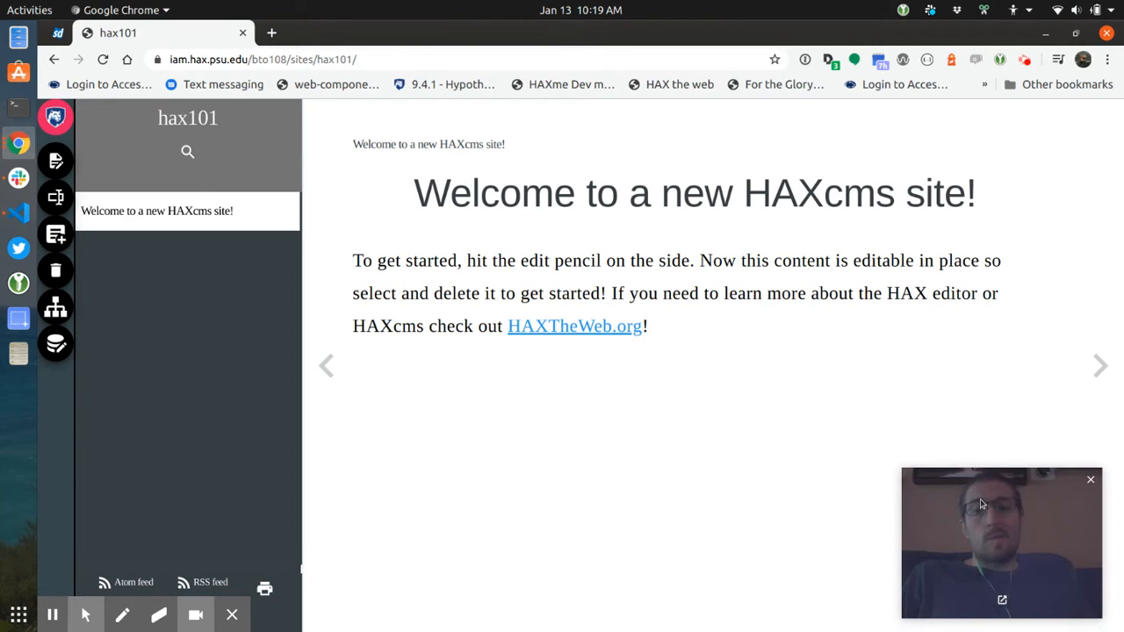
pyautogui.moveTo(985, 472); pyautogui.dragTo(985, 512)
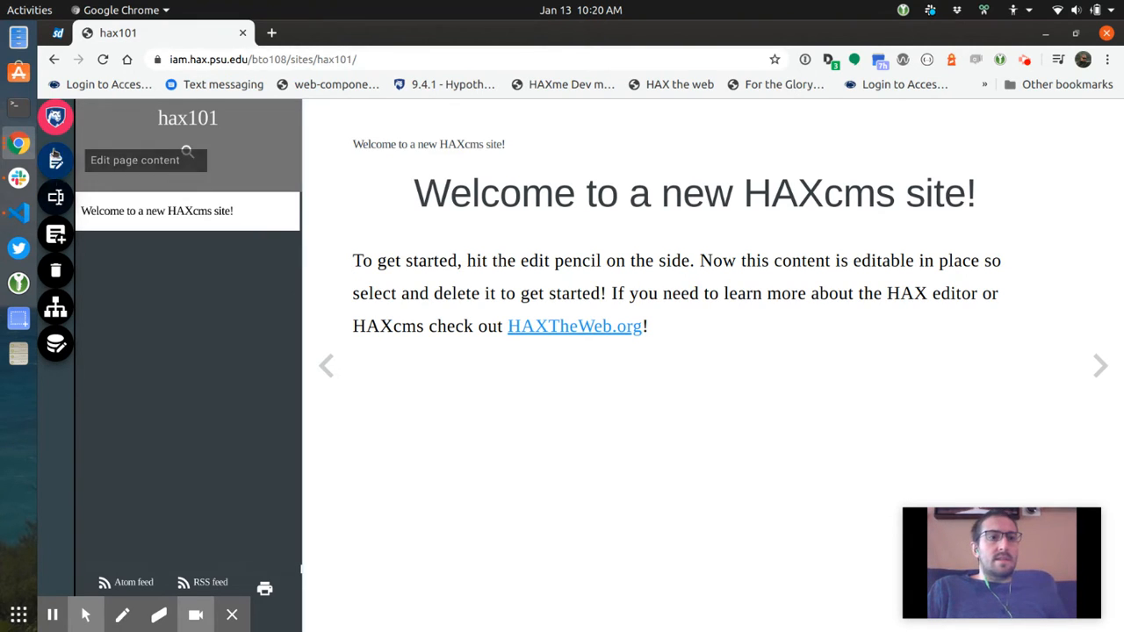
# - Open the welcome page's content for editing and add a "RIGHT HERE" paragraph before the intro text
pyautogui.click(56, 160)
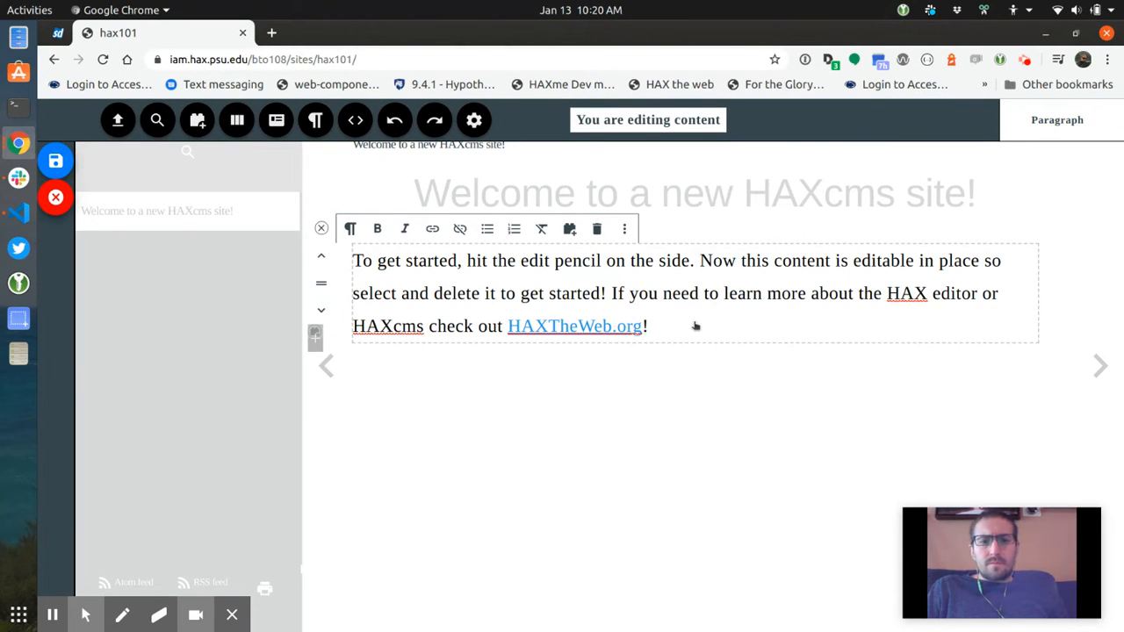
pyautogui.click(56, 197)
pyautogui.click(58, 170)
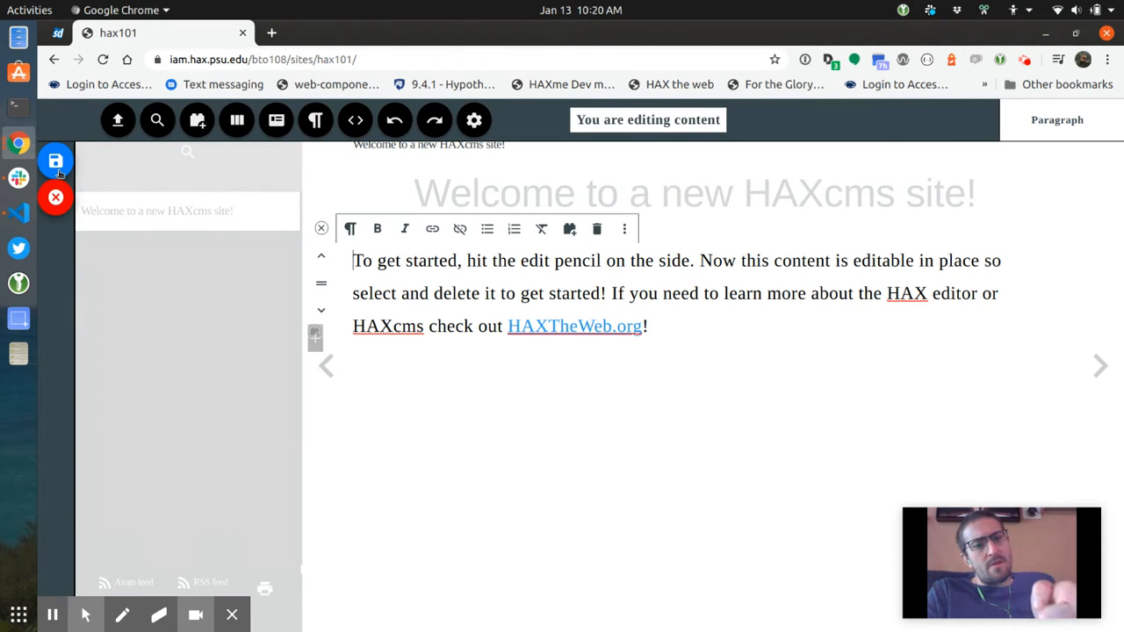
pyautogui.write('RIGHT HER')
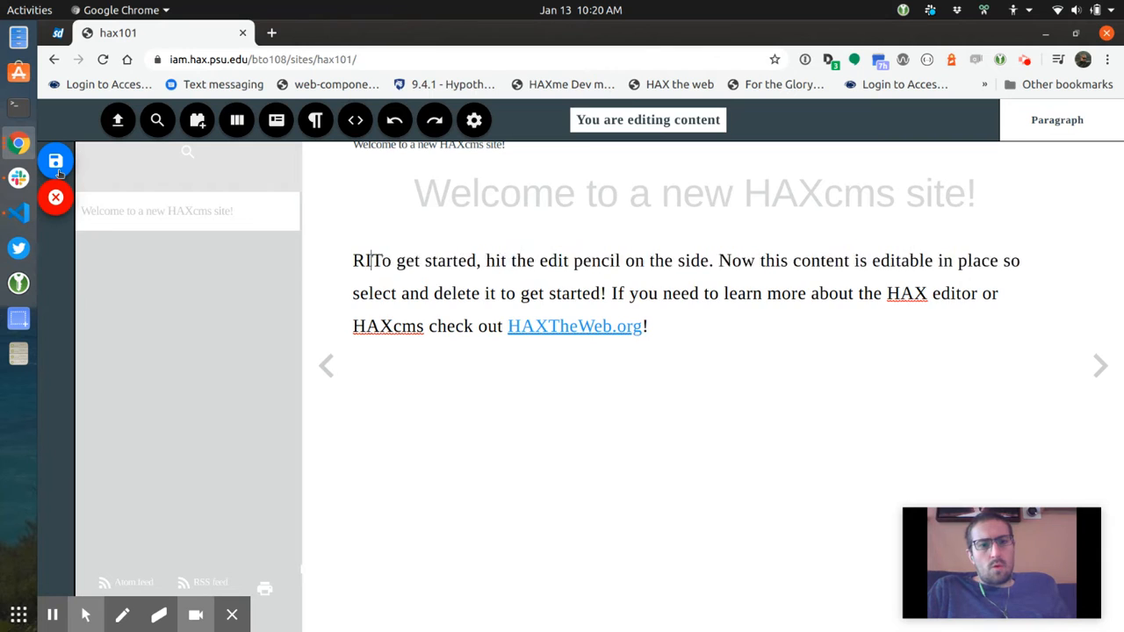
pyautogui.write('E')
pyautogui.press('Return')
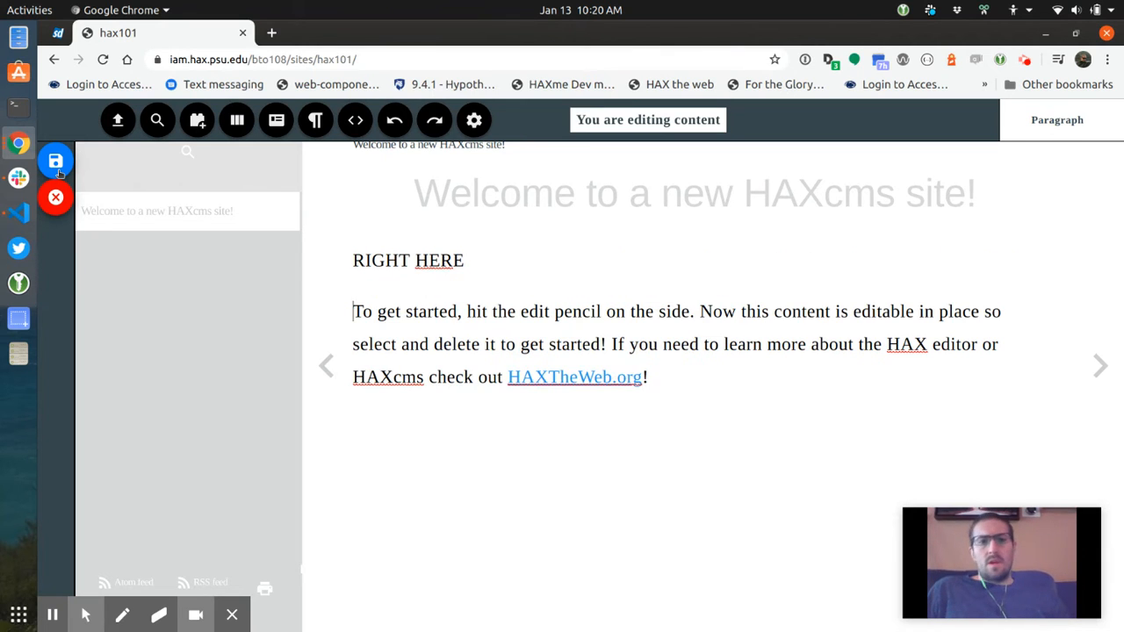
# - Add the paragraph "Make a new paragraph" after the intro text and save the page
pyautogui.click(539, 314)
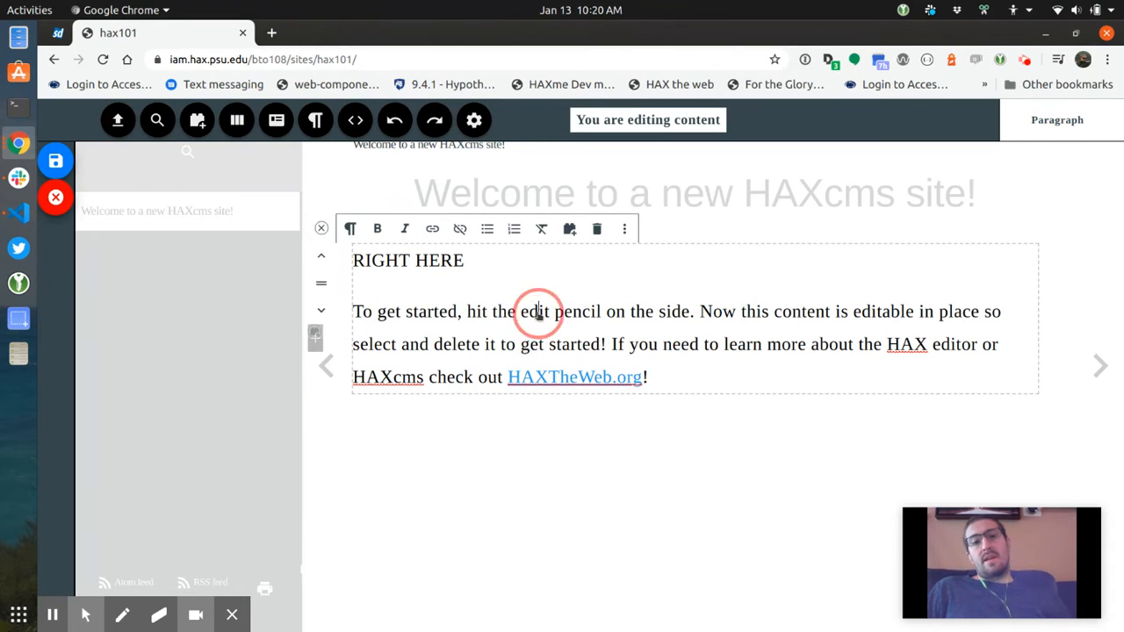
pyautogui.click(711, 375)
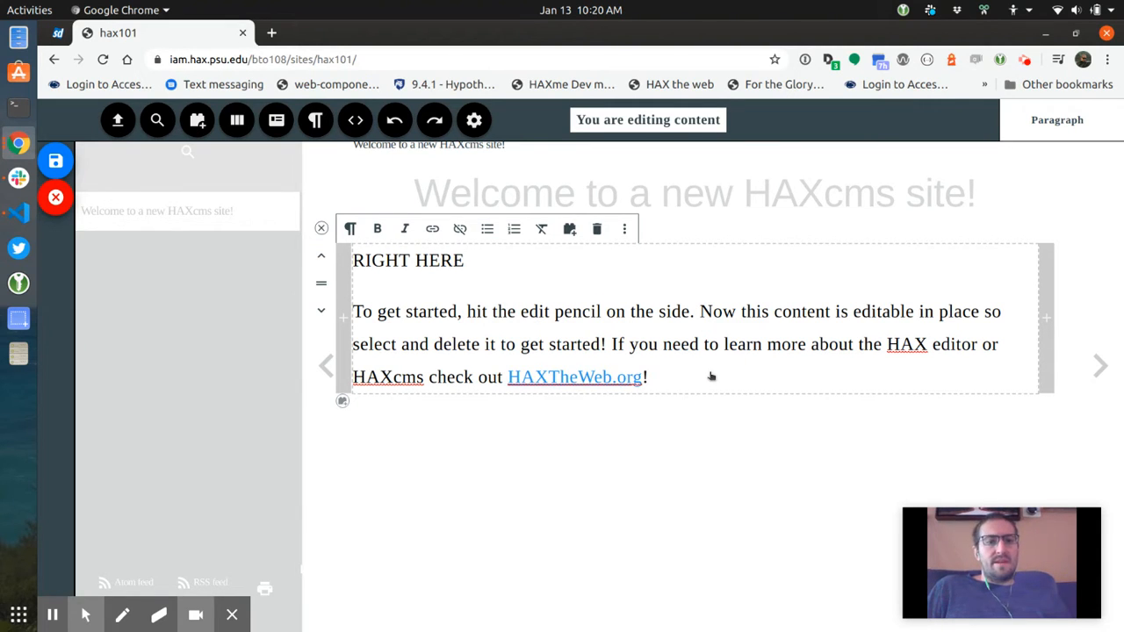
pyautogui.press('Return')
pyautogui.write('Make a new paragraph')
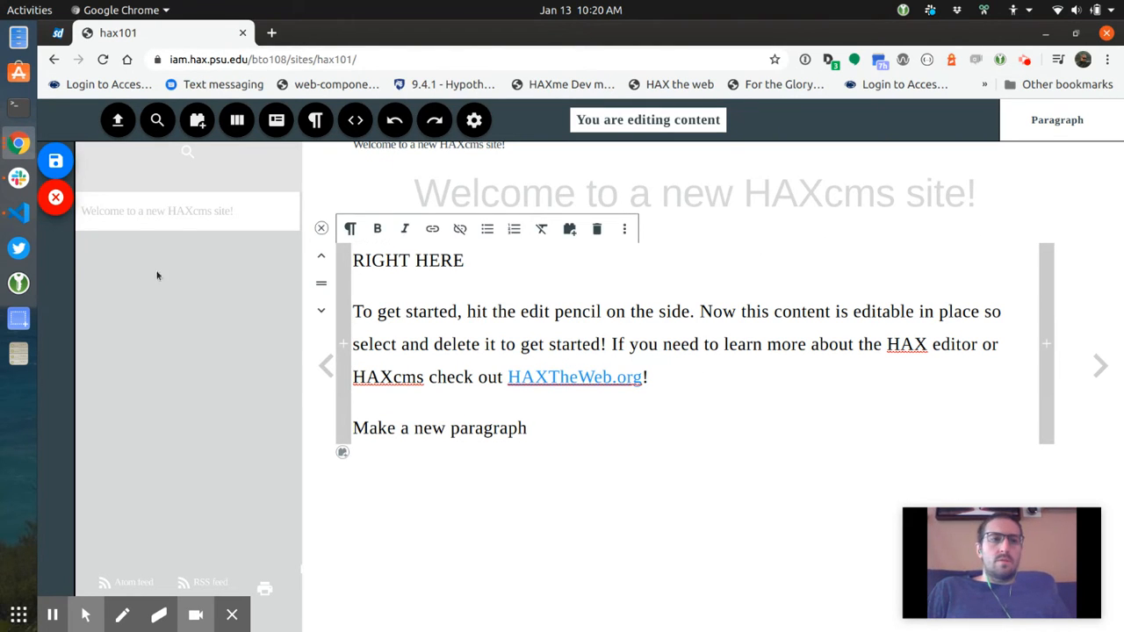
pyautogui.click(53, 167)
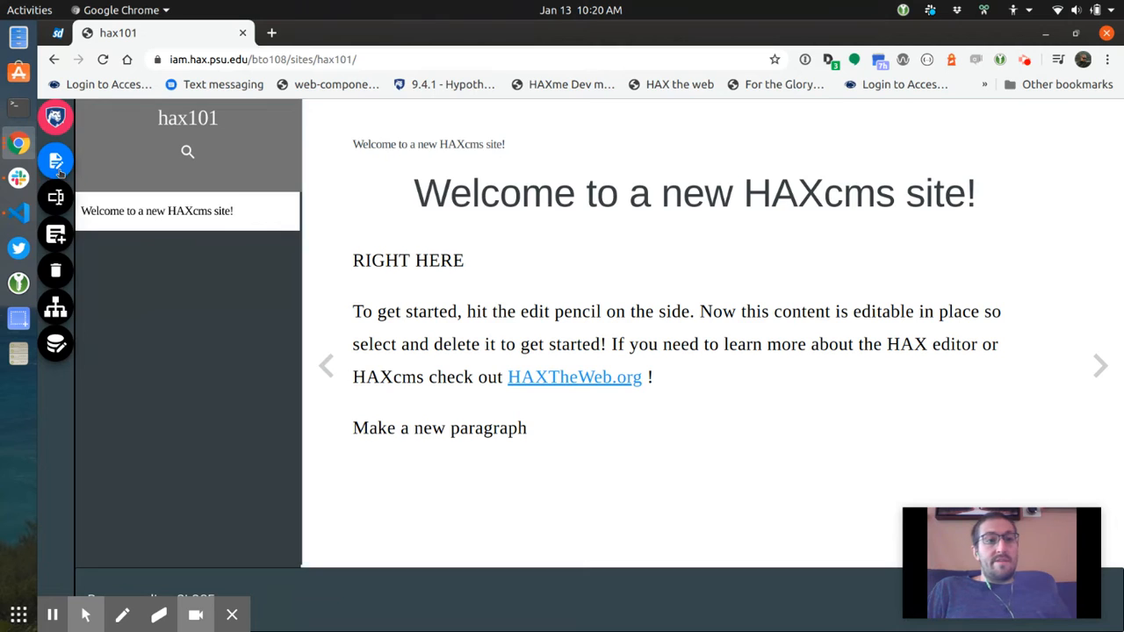
# - Reopen the page content for editing and select the paragraphs in turn to examine their editing controls
pyautogui.click(55, 163)
pyautogui.click(597, 266)
pyautogui.click(708, 344)
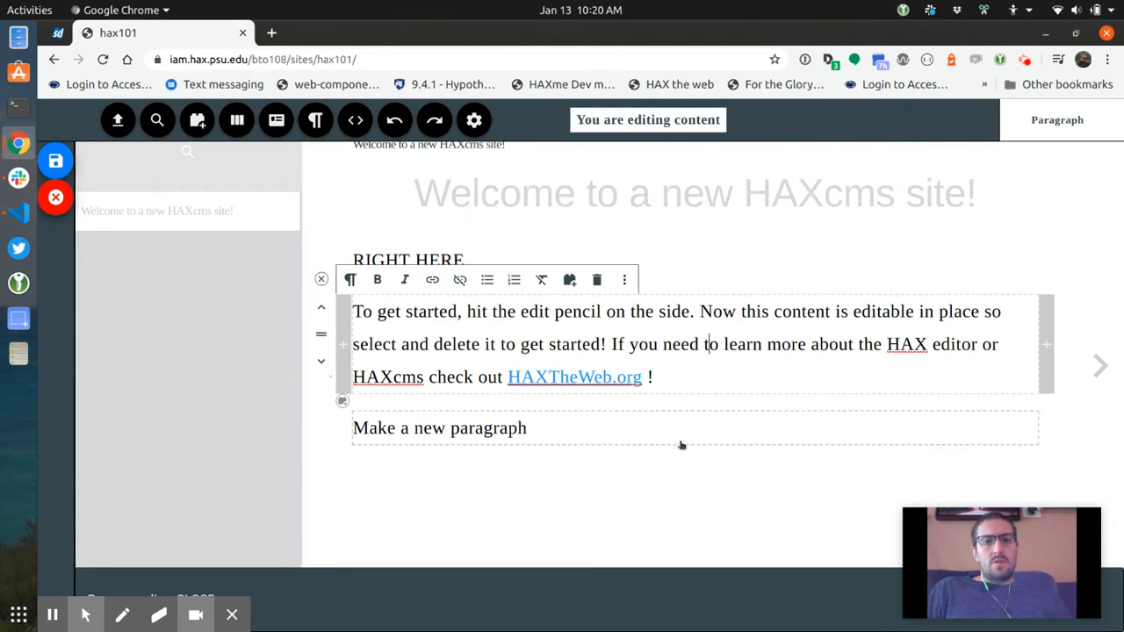
pyautogui.click(683, 442)
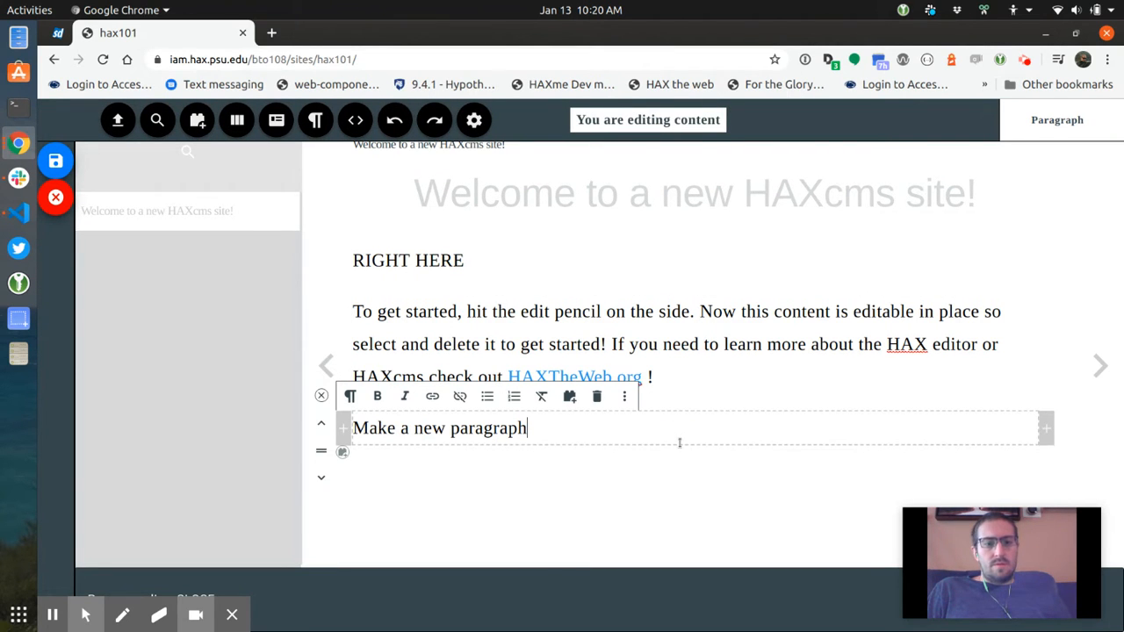
pyautogui.click(781, 379)
pyautogui.click(744, 278)
pyautogui.click(738, 345)
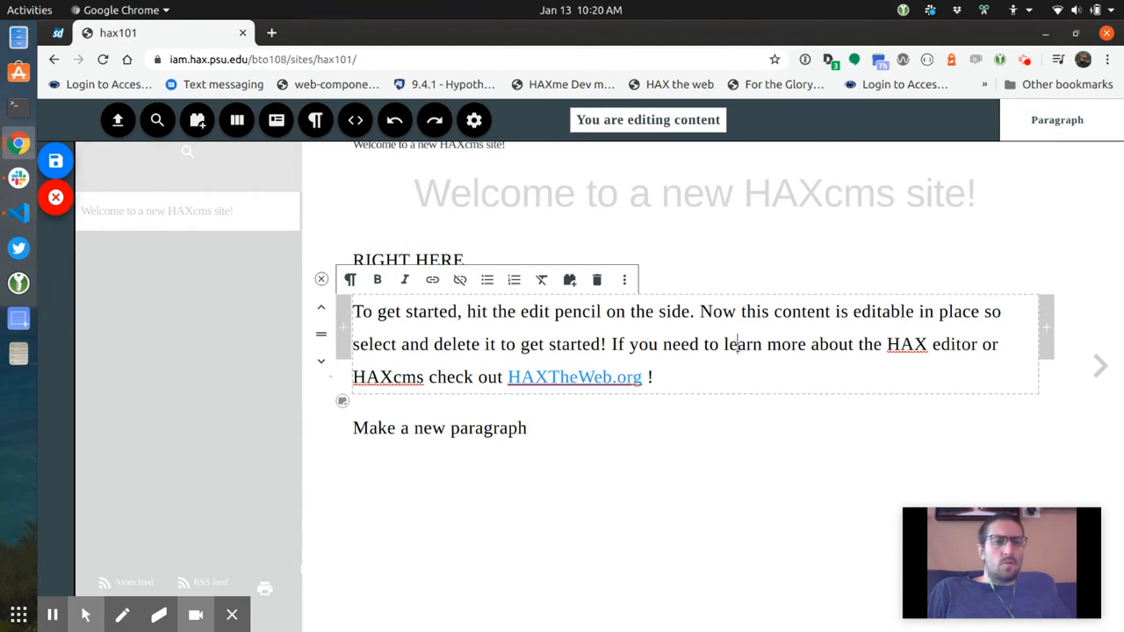
pyautogui.click(717, 429)
pyautogui.click(725, 376)
pyautogui.click(738, 259)
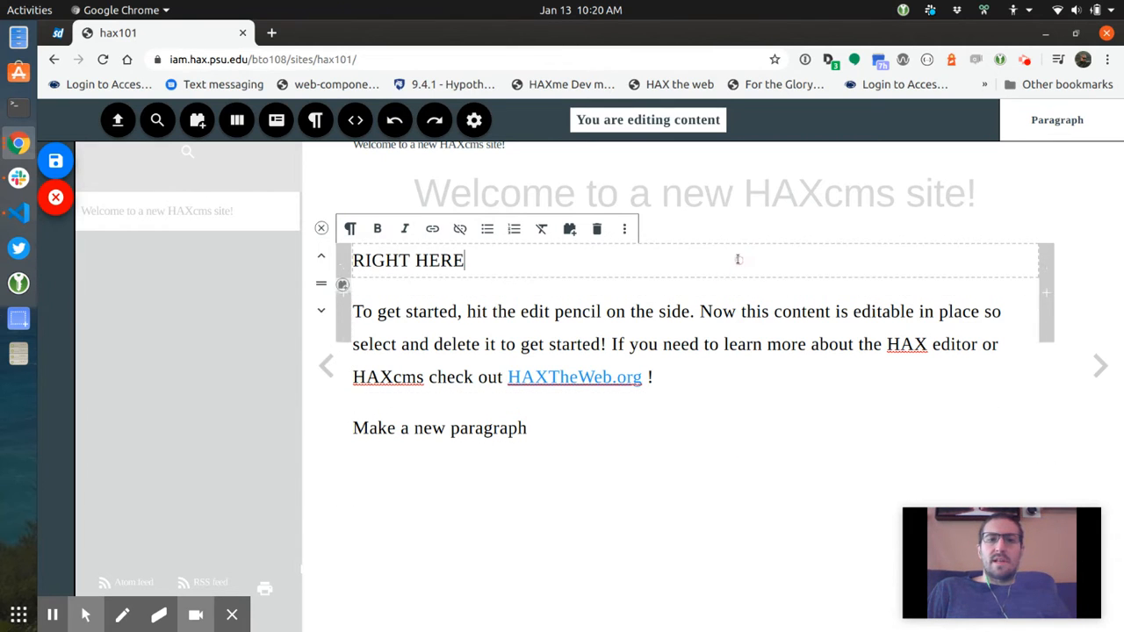
pyautogui.click(734, 343)
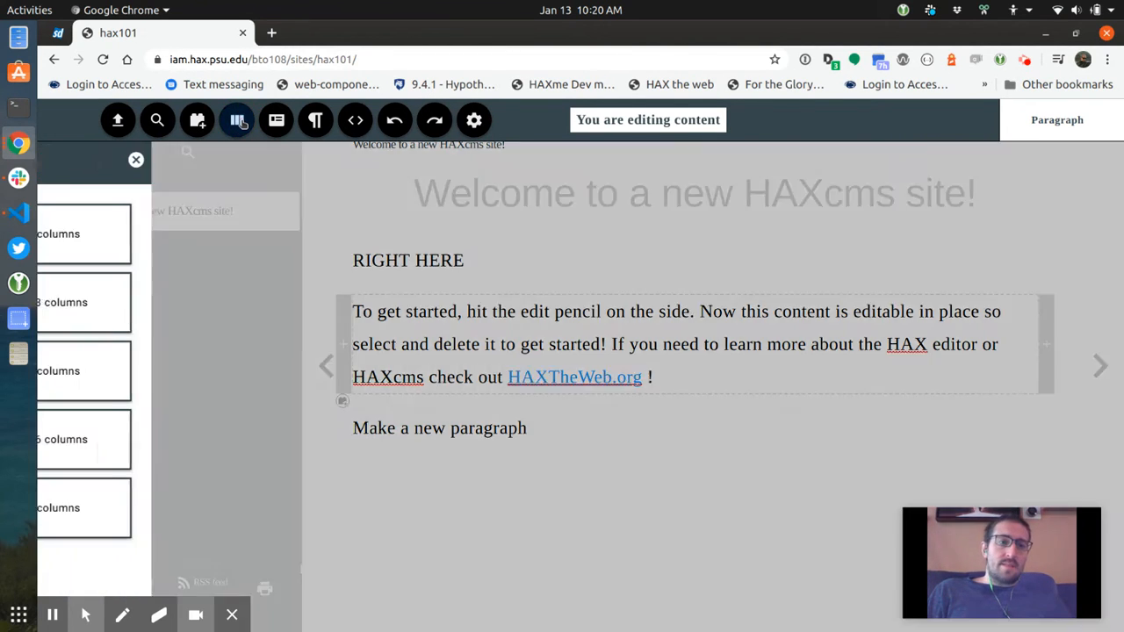
# - Turn the intro and RIGHT HERE paragraphs into separate two-column layouts, with an empty column after the intro and one before RIGHT HERE
pyautogui.click(237, 120)
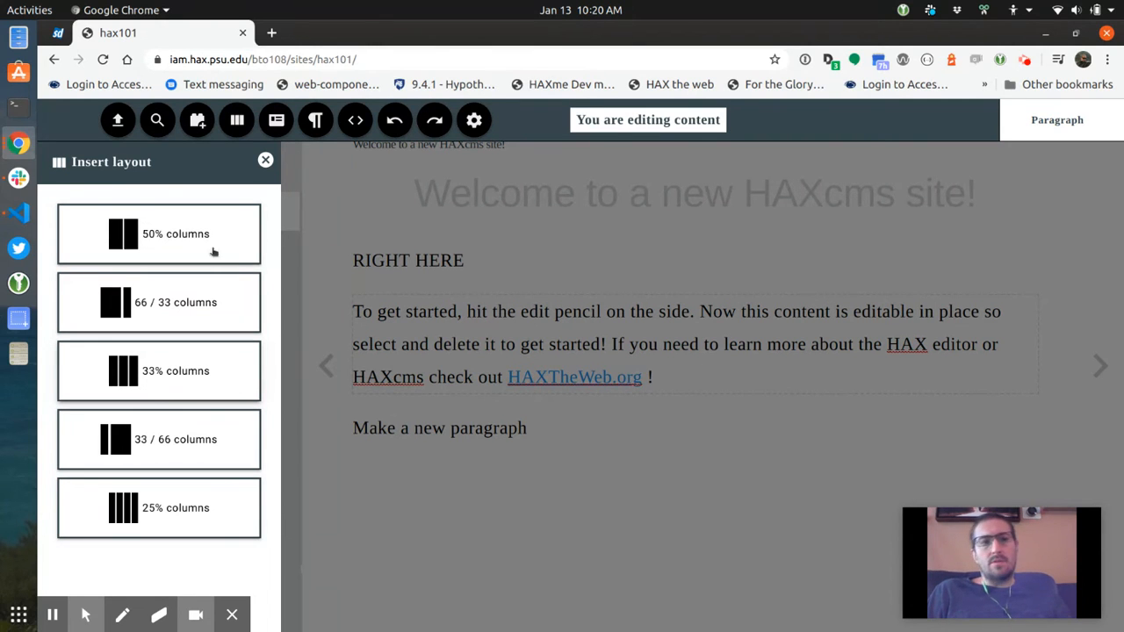
pyautogui.click(265, 160)
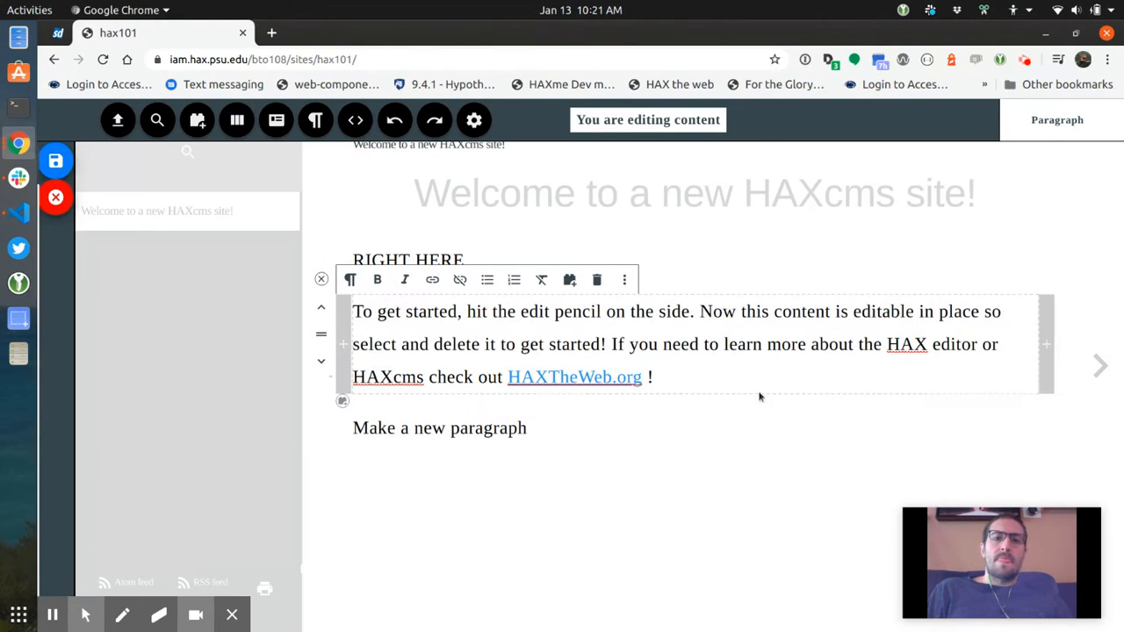
pyautogui.click(1045, 345)
pyautogui.click(738, 251)
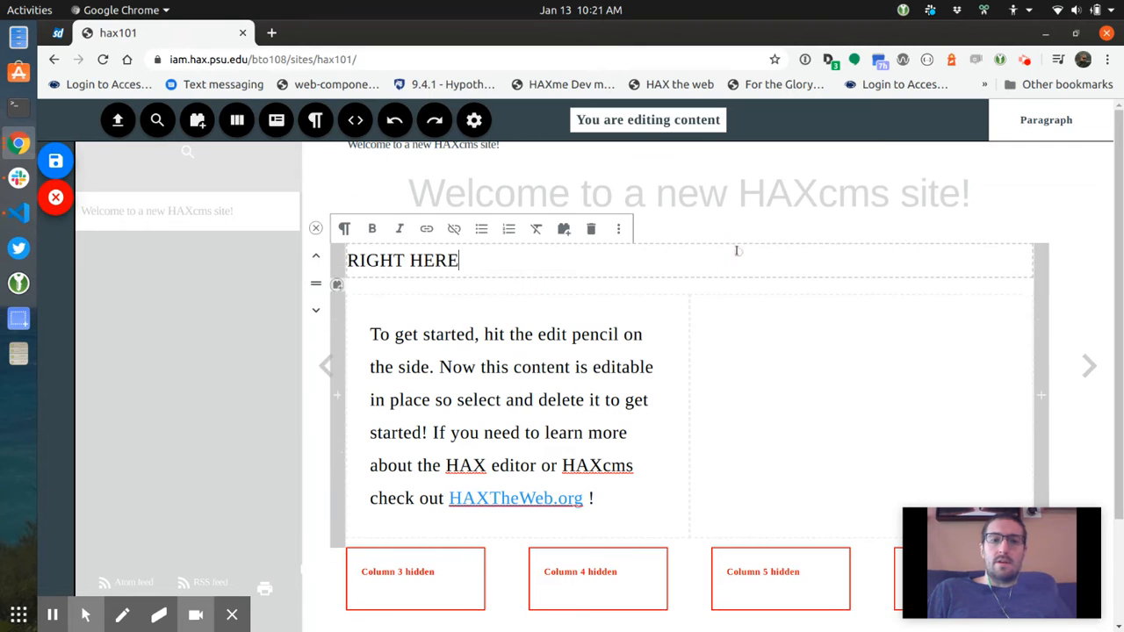
pyautogui.click(340, 256)
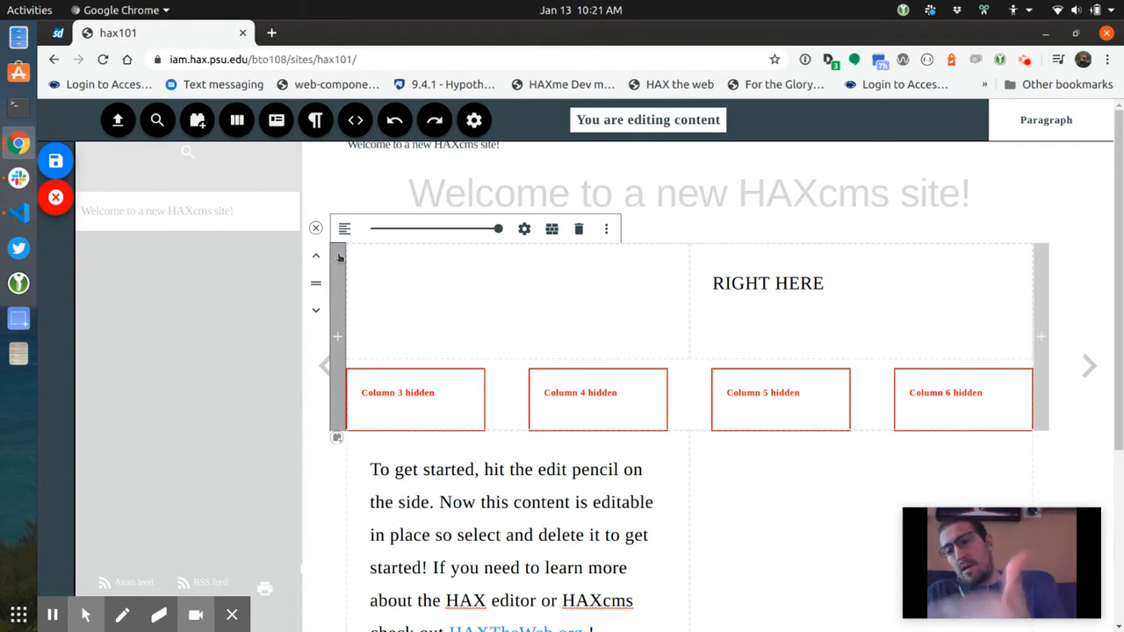
# - Add the paragraph "and I can type here but now In a grid plate" beneath RIGHT HERE in its column
pyautogui.click(517, 295)
pyautogui.click(713, 290)
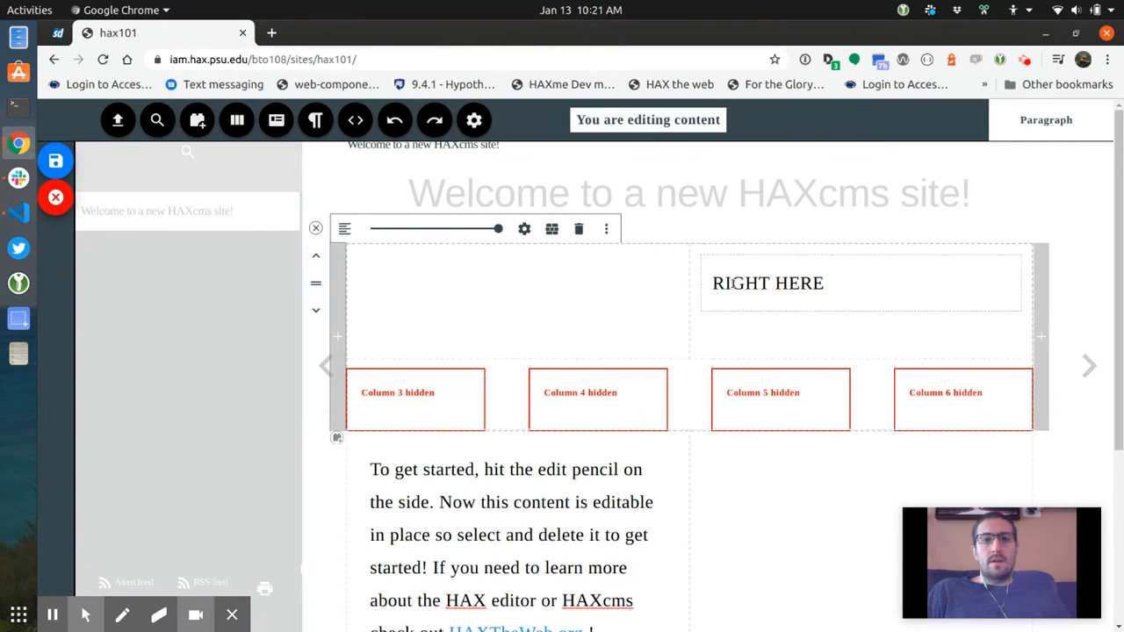
pyautogui.click(867, 283)
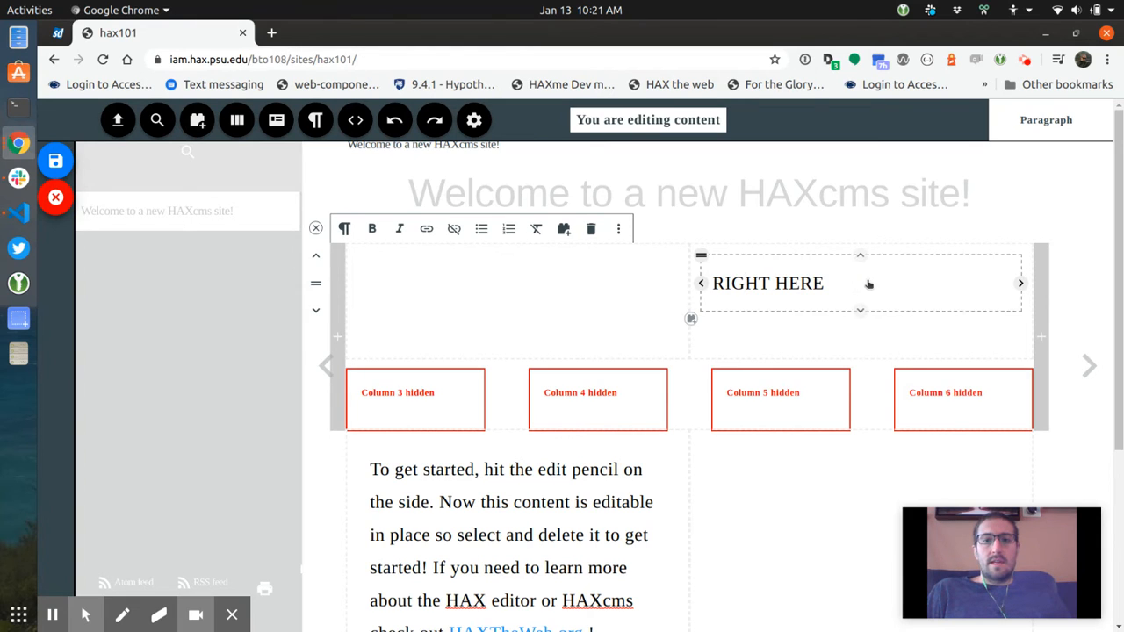
pyautogui.press('Return')
pyautogui.write('and I can t')
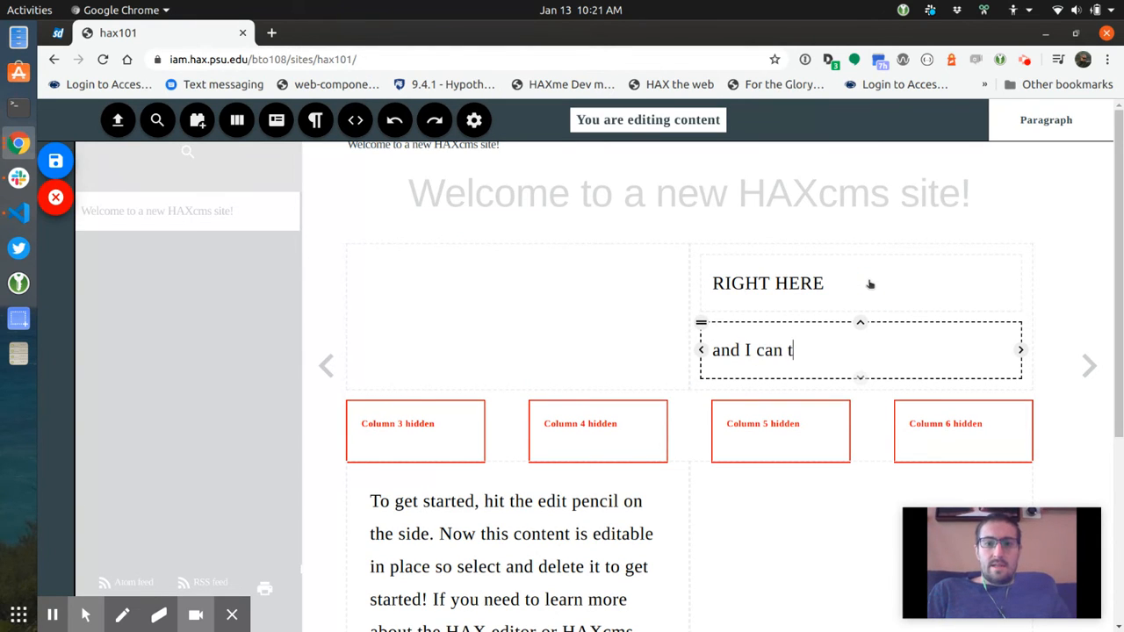
pyautogui.write('ype here but now In a grid plate')
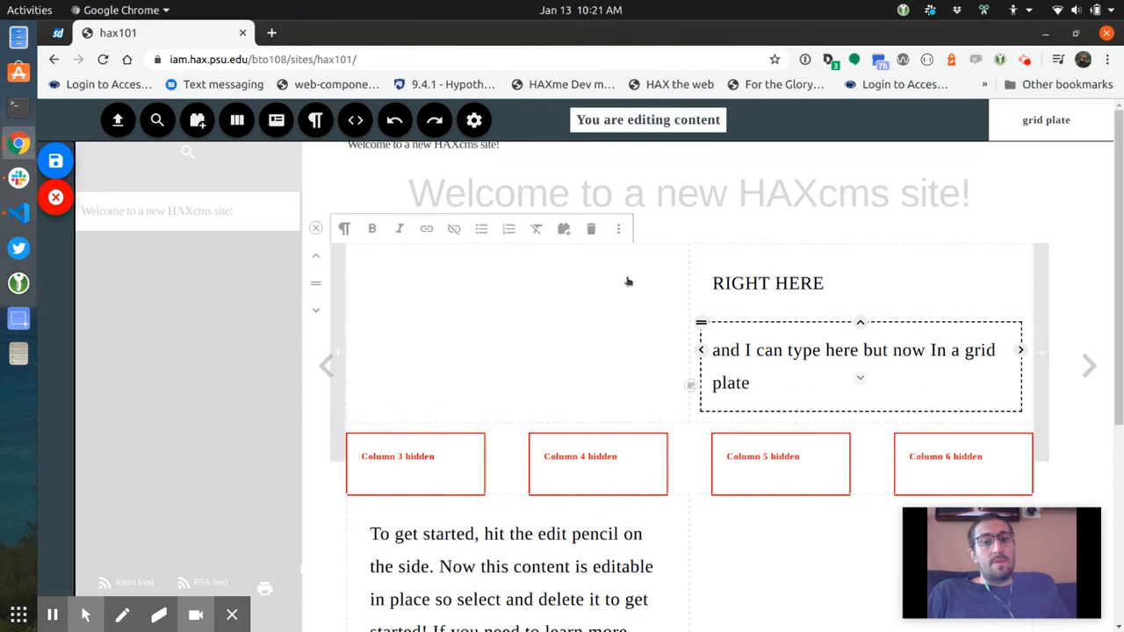
# - Move the "and I can type here but now In a grid plate" paragraph into the empty first column of its layout
pyautogui.moveTo(701, 322); pyautogui.dragTo(507, 283)
pyautogui.click(725, 327)
pyautogui.click(795, 286)
pyautogui.click(750, 334)
pyautogui.click(823, 288)
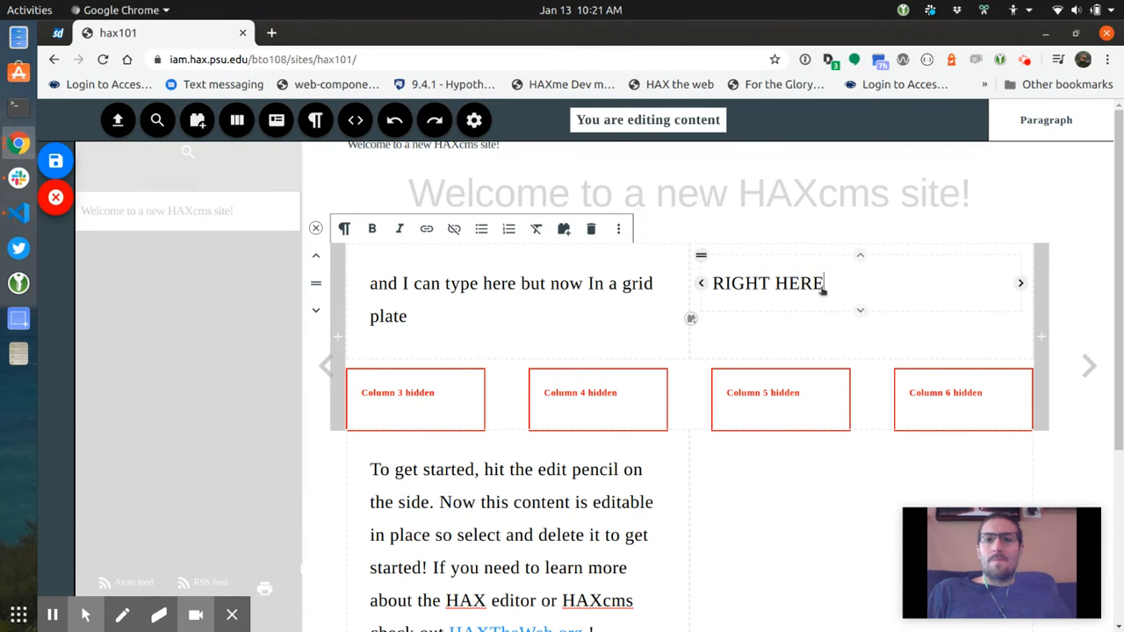
# - Insert an image placeholder below RIGHT HERE, and move RIGHT HERE into the first column beneath the grid plate paragraph
pyautogui.click(692, 320)
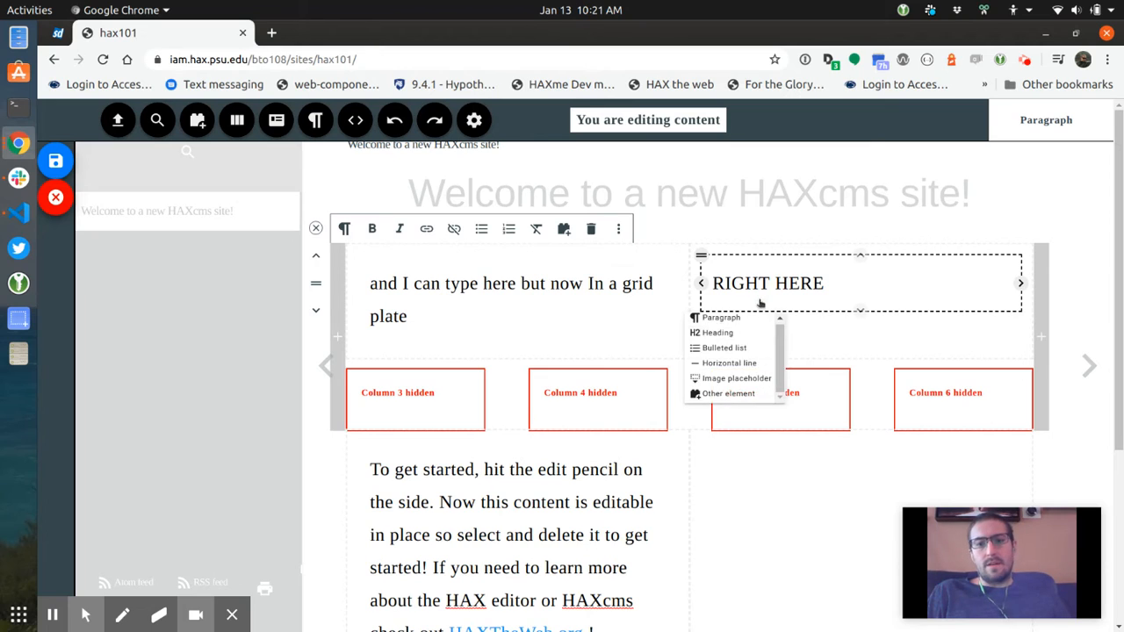
pyautogui.click(731, 378)
pyautogui.moveTo(701, 255); pyautogui.dragTo(577, 394)
pyautogui.click(805, 284)
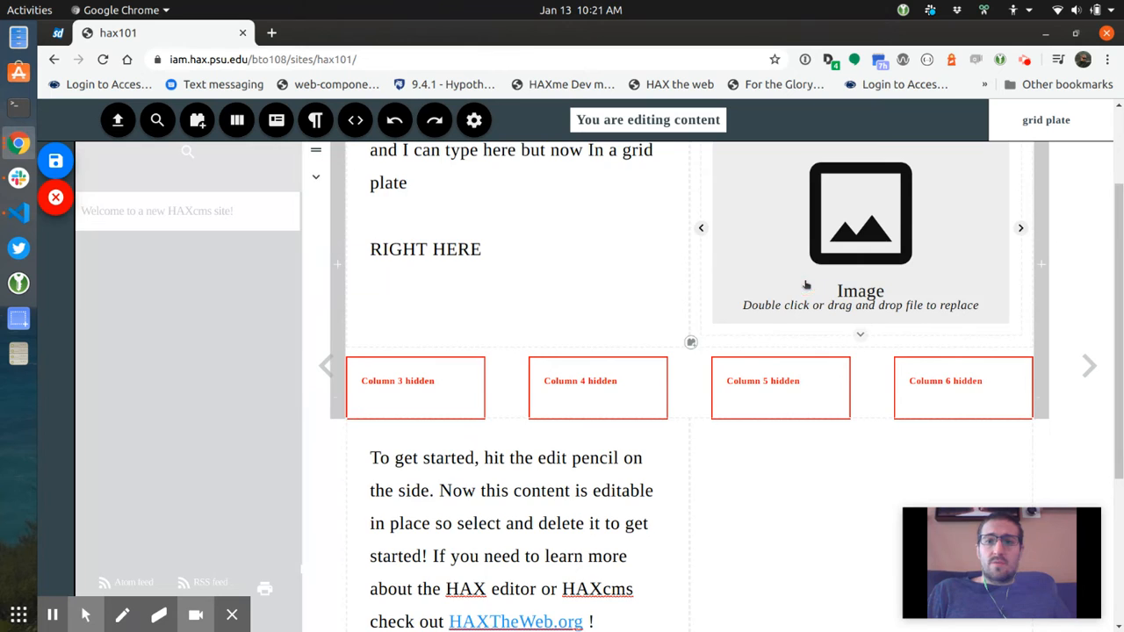
# - Move the image placeholder into the empty second column beside the intro paragraph
pyautogui.scroll(2, 805, 286)
pyautogui.moveTo(701, 197); pyautogui.dragTo(729, 535)
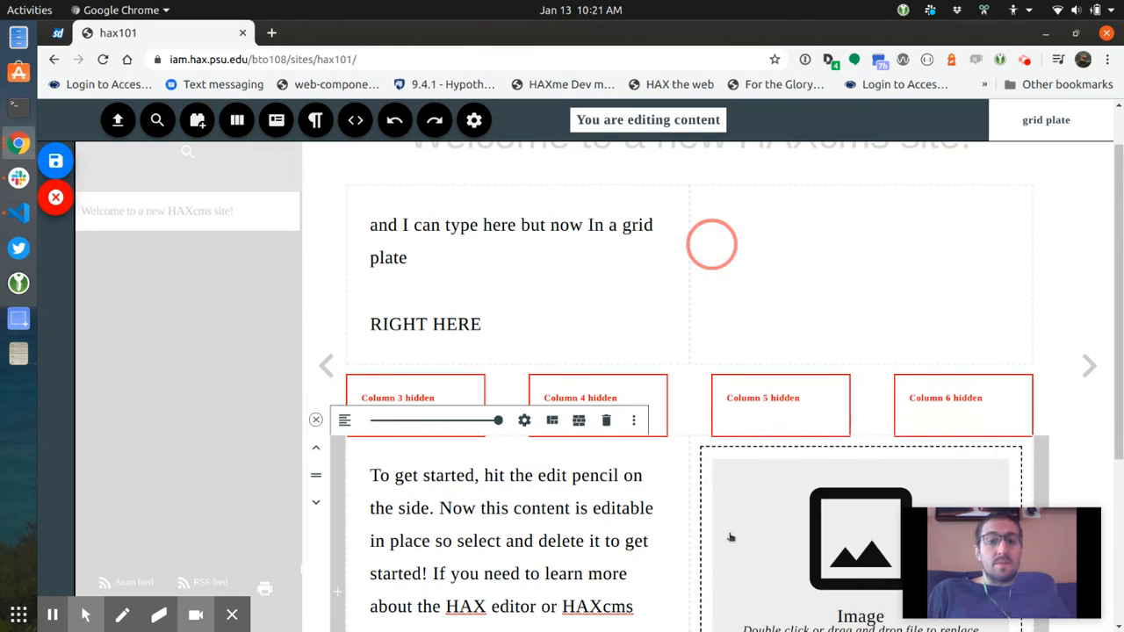
# - Split the intro paragraph within the word "delete" and move the second part out between the two column layouts
pyautogui.scroll(-3, 706, 434)
pyautogui.click(555, 407)
pyautogui.press('Return')
pyautogui.moveTo(359, 446); pyautogui.dragTo(666, 300)
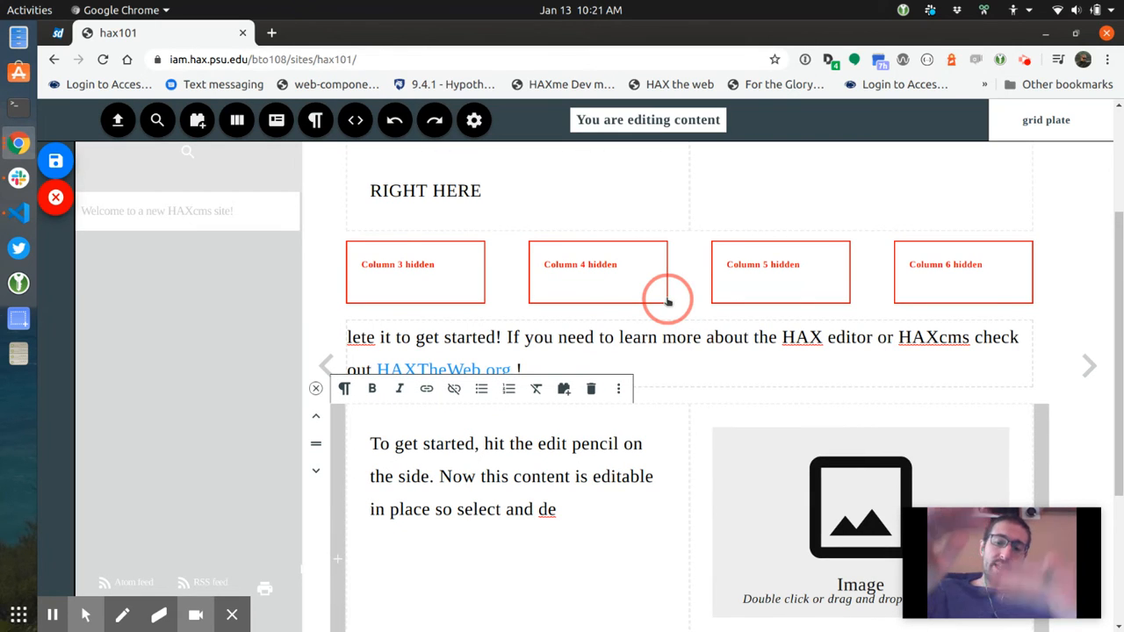
# - Move the image placeholder into the first column of the lower layout and the intro paragraph into the second column
pyautogui.scroll(-2, 686, 420)
pyautogui.click(686, 419)
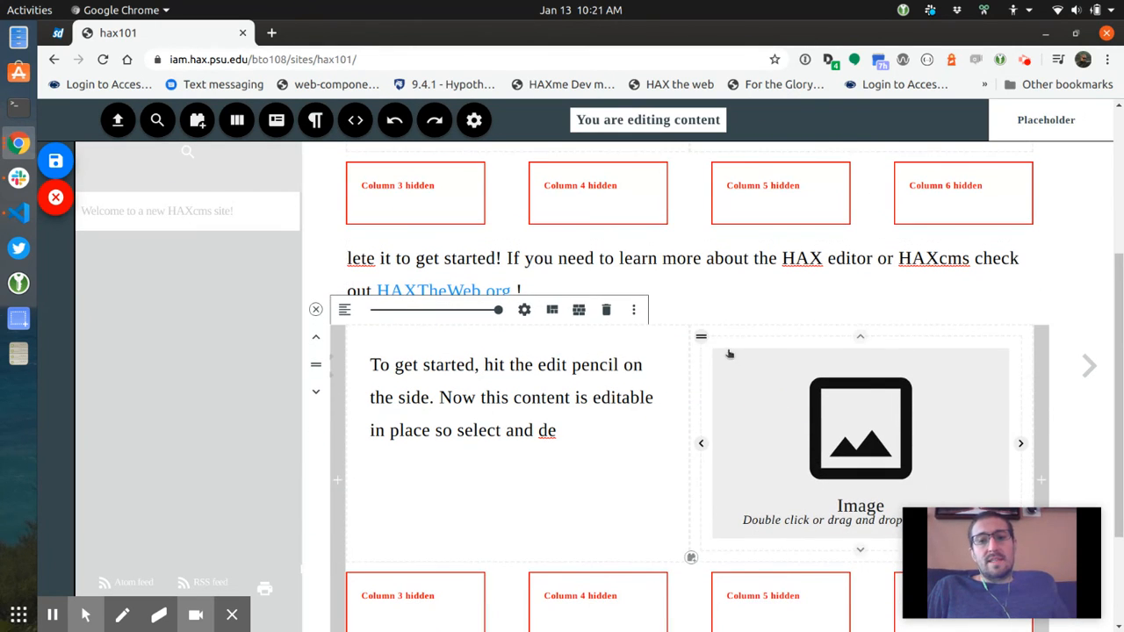
pyautogui.moveTo(701, 337); pyautogui.dragTo(512, 336)
pyautogui.click(479, 611)
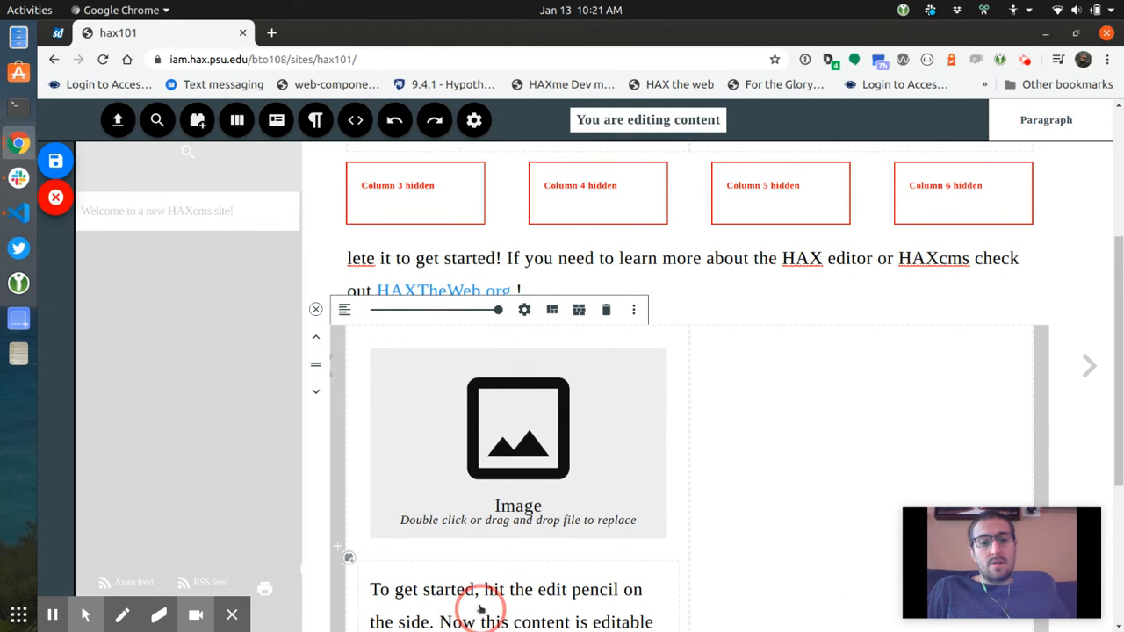
pyautogui.scroll(-5, 439, 582)
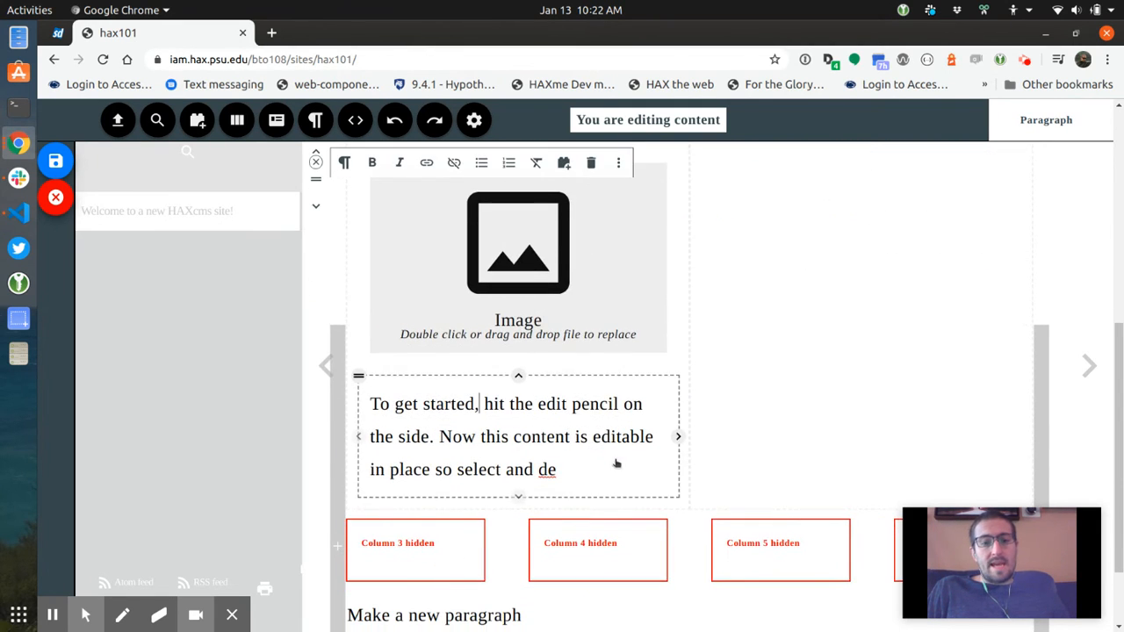
pyautogui.click(518, 376)
pyautogui.click(678, 219)
pyautogui.click(574, 275)
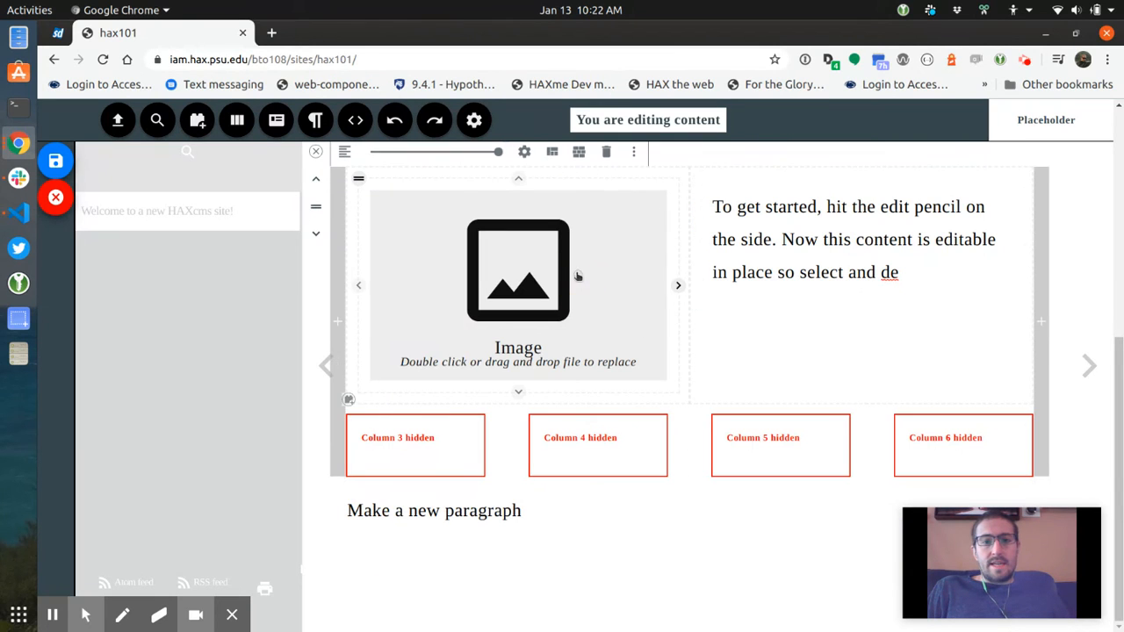
# - Move the image placeholder back to the second column and the intro paragraph back to the first
pyautogui.click(677, 285)
pyautogui.click(740, 442)
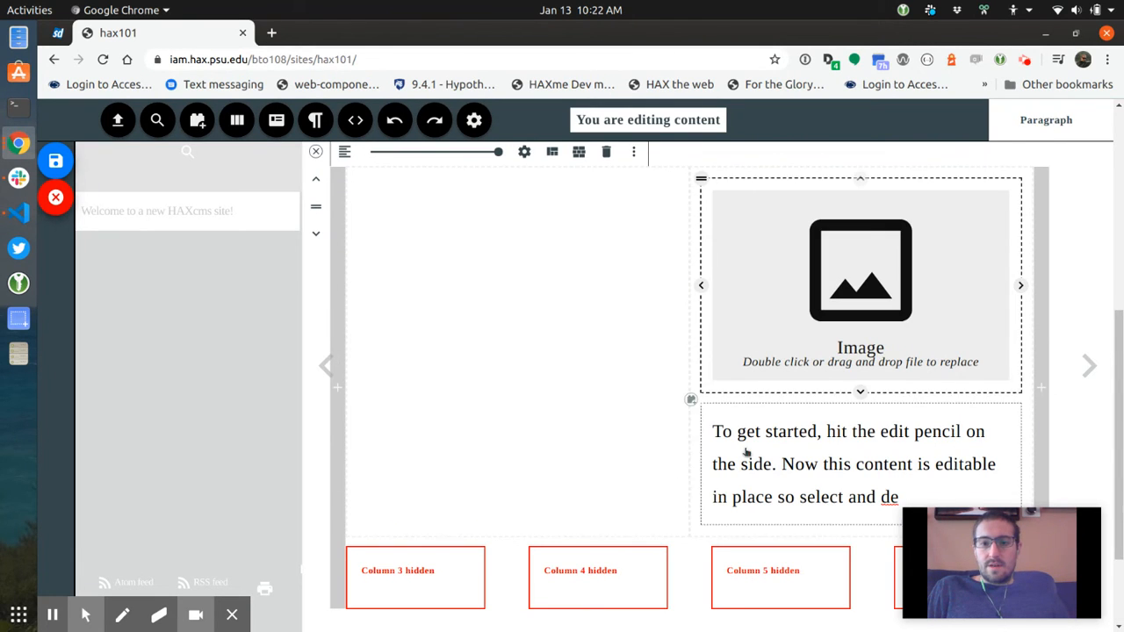
pyautogui.click(694, 464)
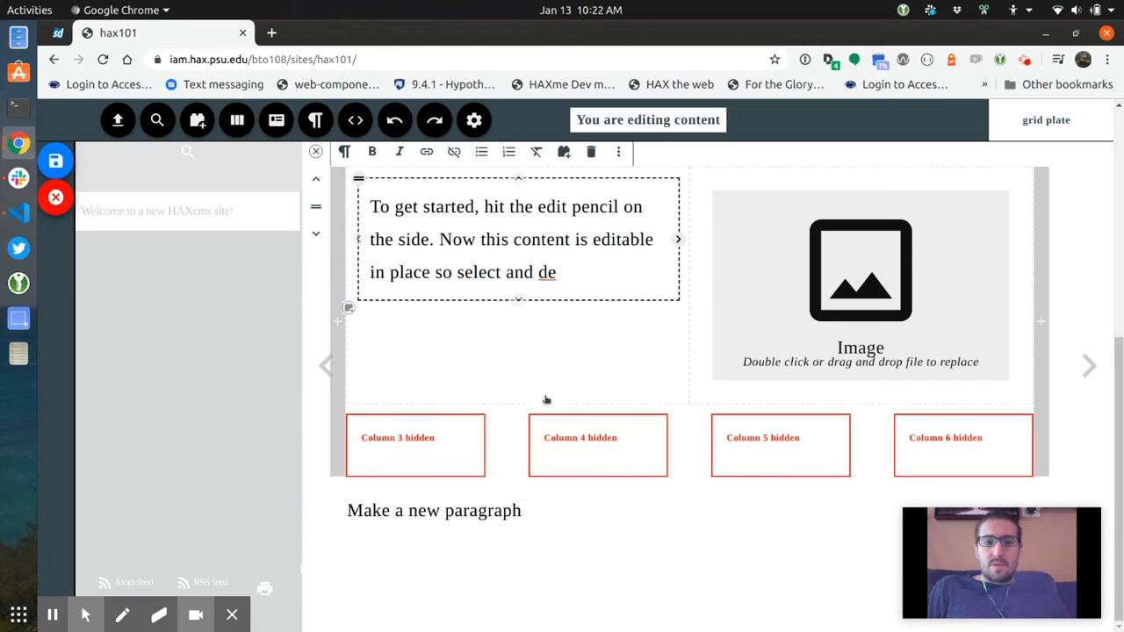
# - Add one column before and one column after the existing two columns of the lower layout
pyautogui.click(348, 307)
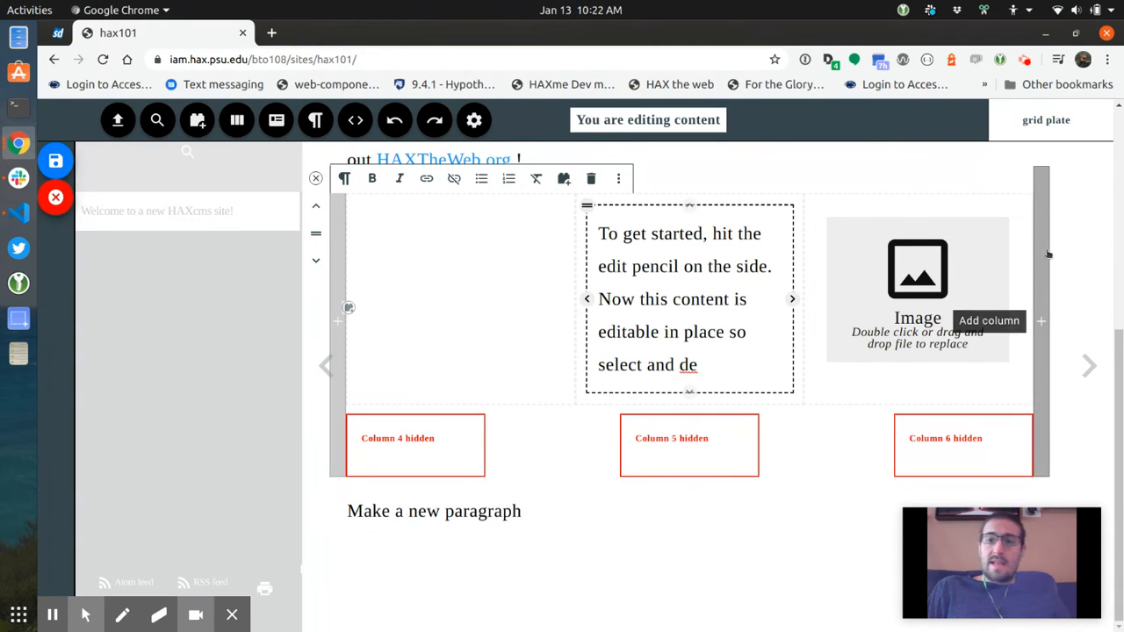
pyautogui.click(1040, 322)
# - Duplicate the image placeholder in the third column and move the copy into the empty fourth column
pyautogui.click(803, 232)
pyautogui.scroll(2, 788, 313)
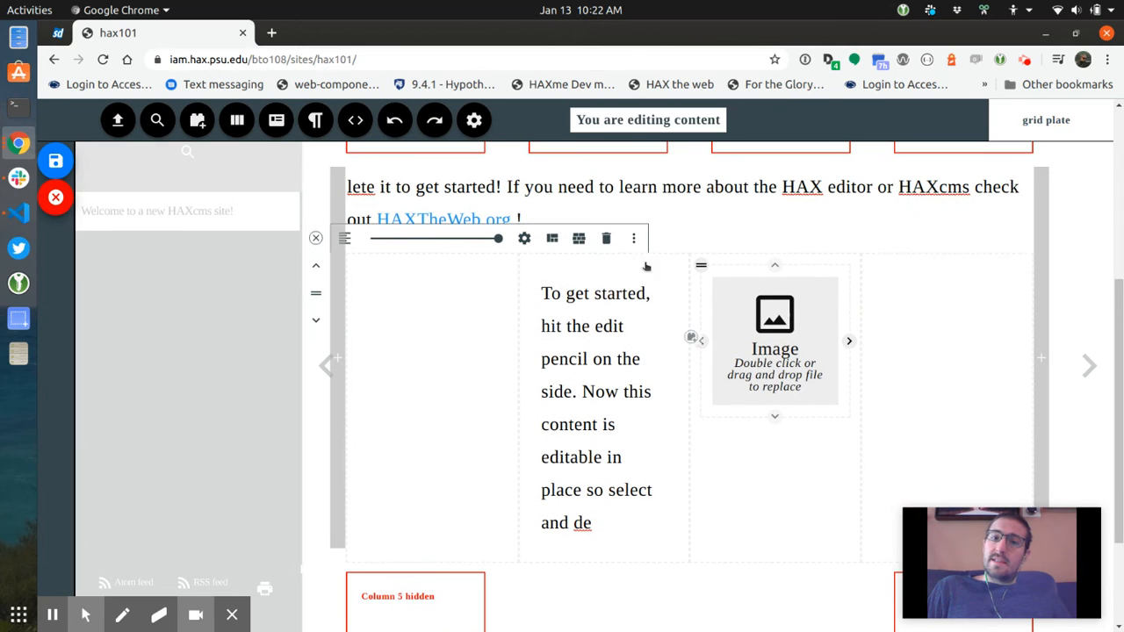
pyautogui.click(628, 237)
pyautogui.click(655, 242)
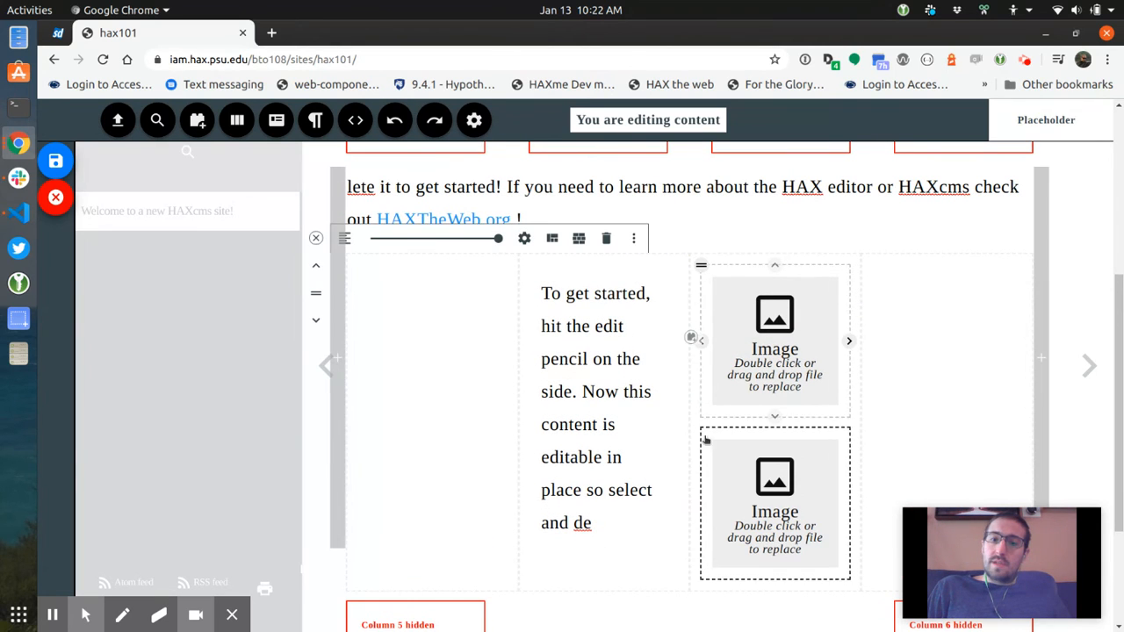
pyautogui.moveTo(701, 428); pyautogui.dragTo(896, 343)
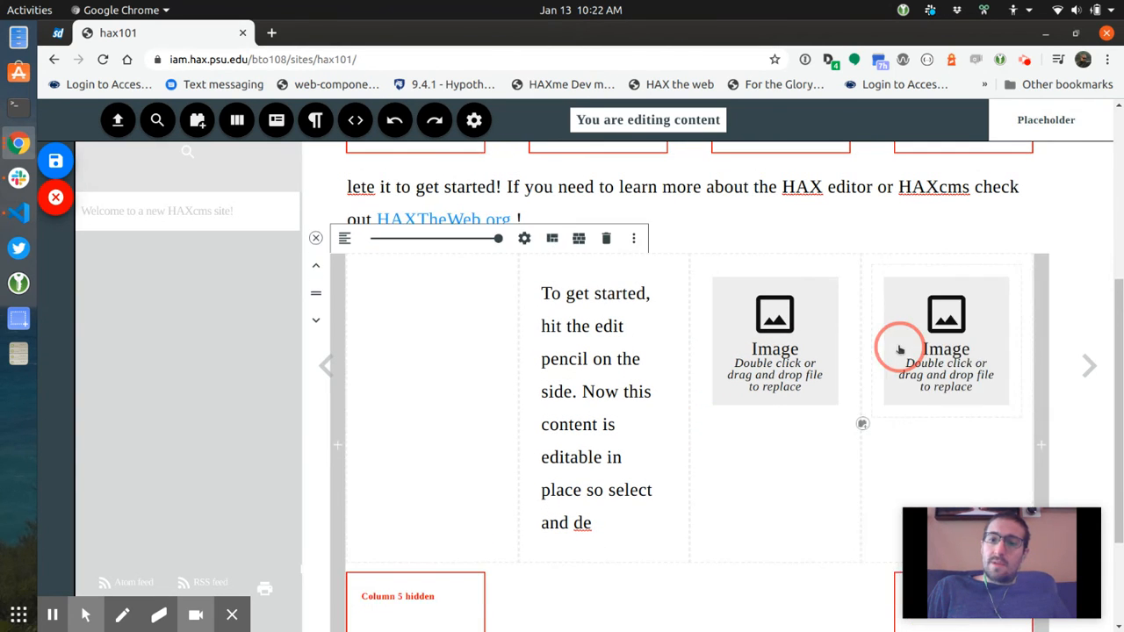
# - Transform the third column's image placeholder into a Meme and upload IMG_20191216_144947.jpg from Downloads as its source
pyautogui.doubleClick(775, 309)
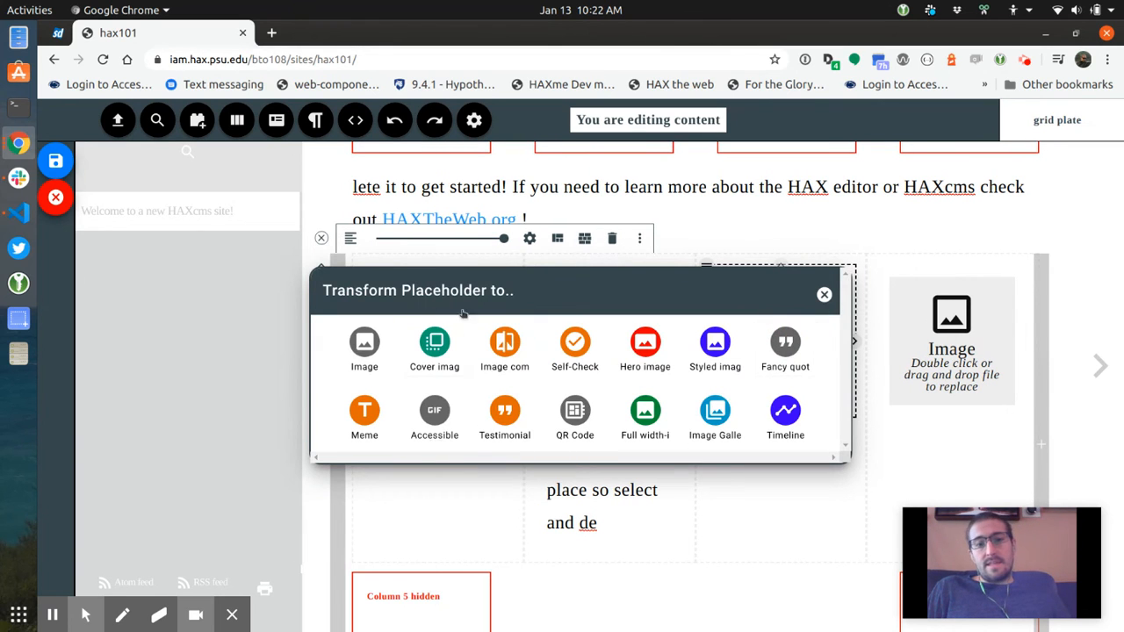
pyautogui.click(364, 428)
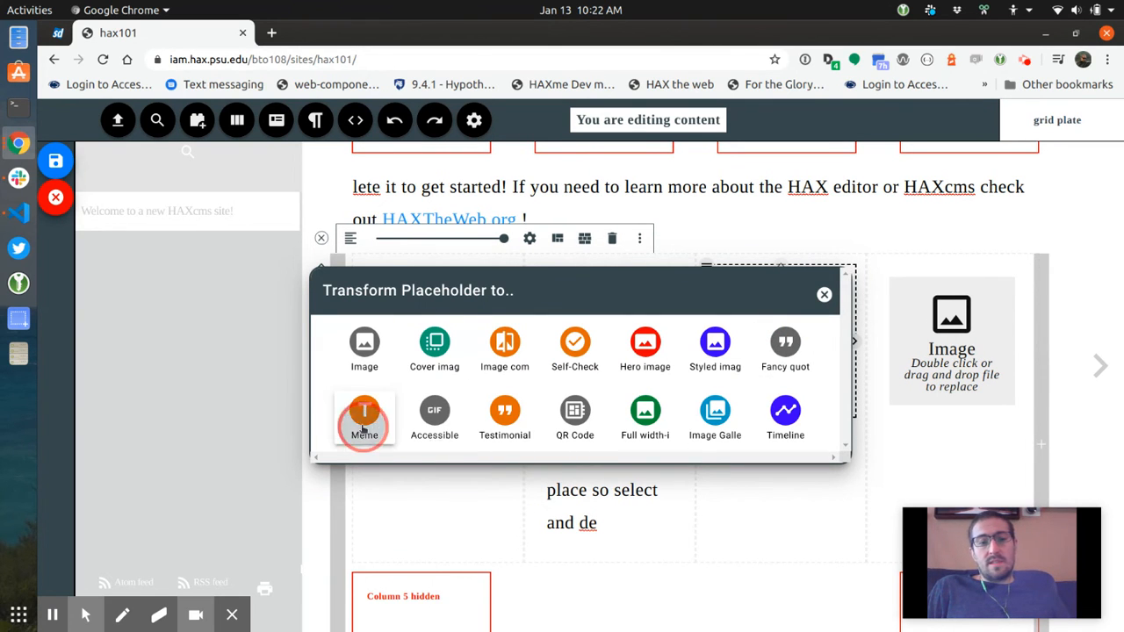
pyautogui.click(516, 248)
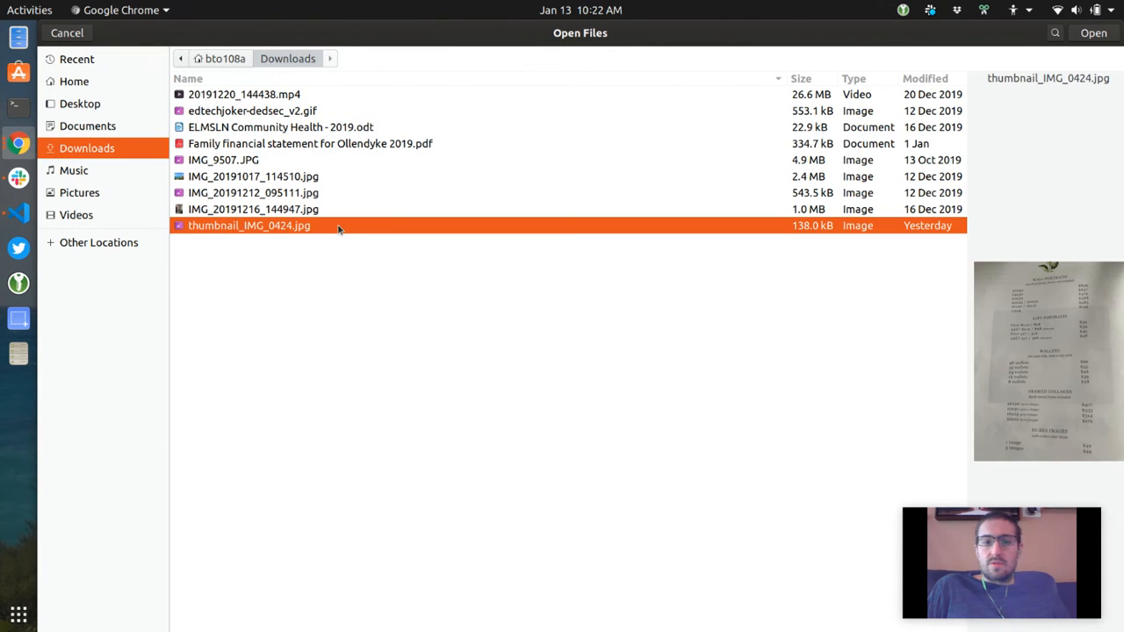
pyautogui.press('Up')
pyautogui.press('Return')
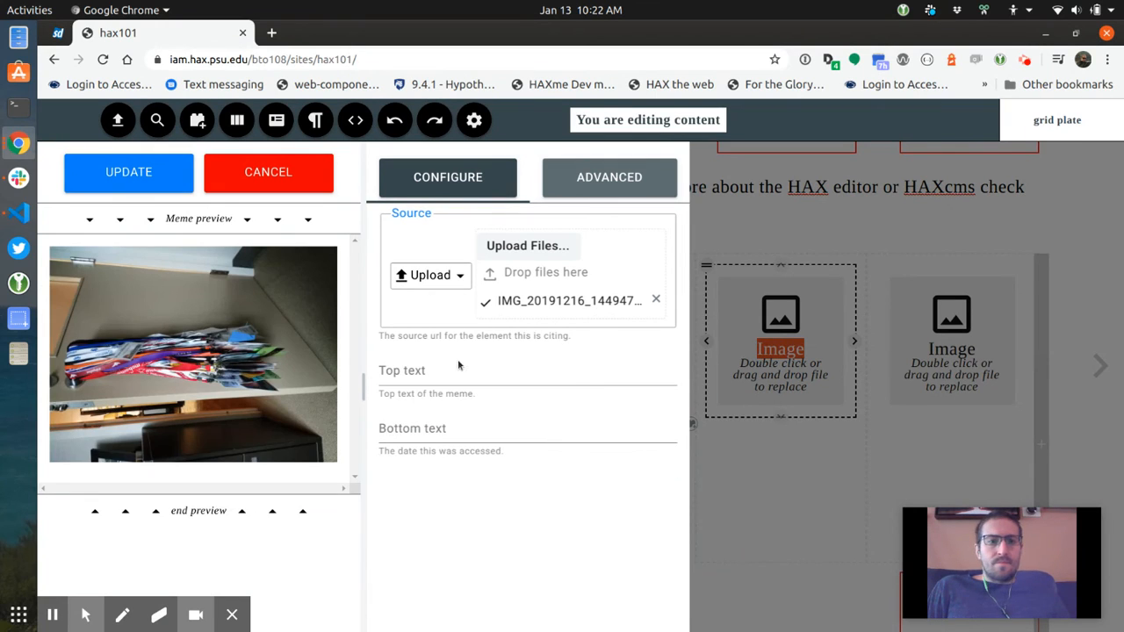
# - Set the meme's top text to "Wow" and bottom text to "a lot of conf", and apply the update to the page
pyautogui.click(458, 367)
pyautogui.write('Wow')
pyautogui.press('Tab')
pyautogui.write('a lot of conf')
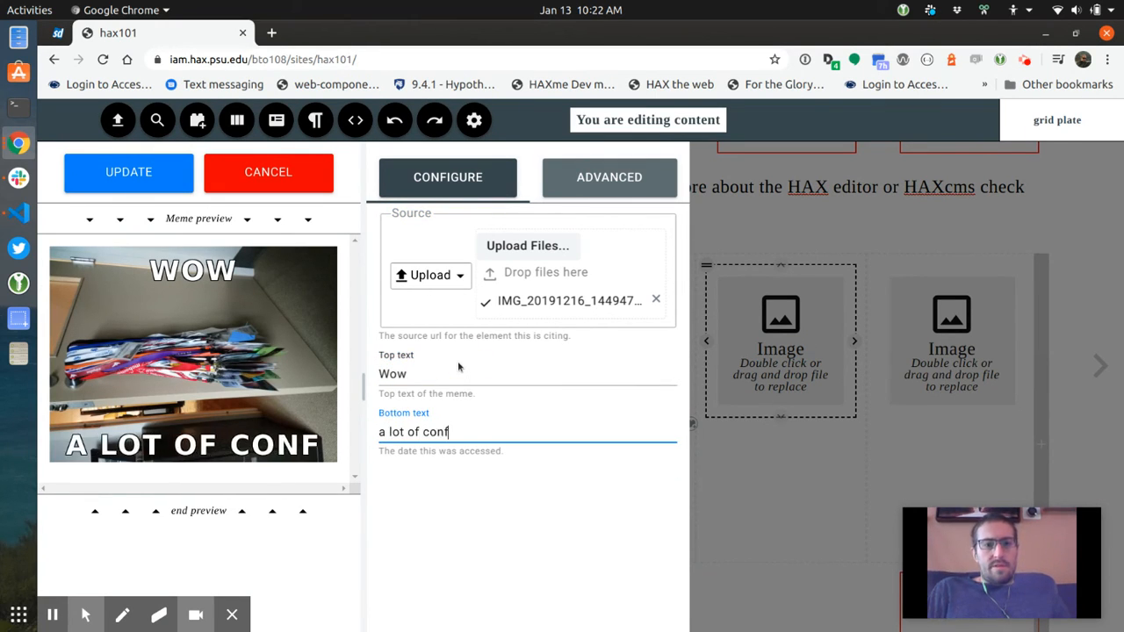
pyautogui.click(151, 171)
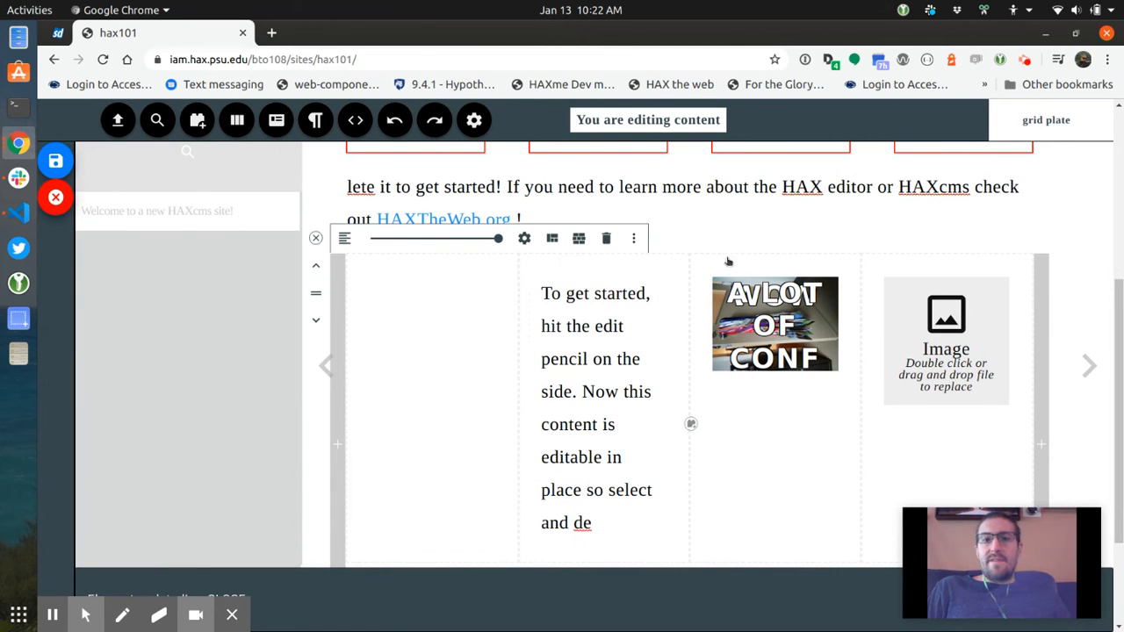
# - Move the meme out of the four-column layout to between the upper layout and the "lete it to get started!" paragraph
pyautogui.click(652, 295)
pyautogui.click(730, 282)
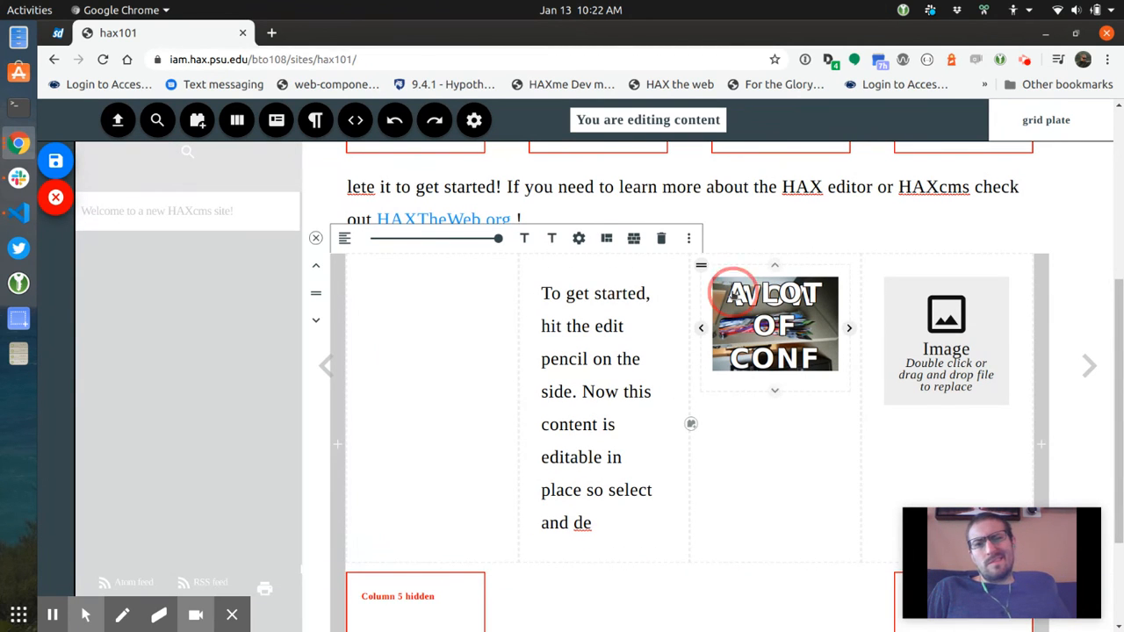
pyautogui.moveTo(701, 265); pyautogui.dragTo(571, 160)
pyautogui.click(577, 276)
pyautogui.scroll(2, 527, 290)
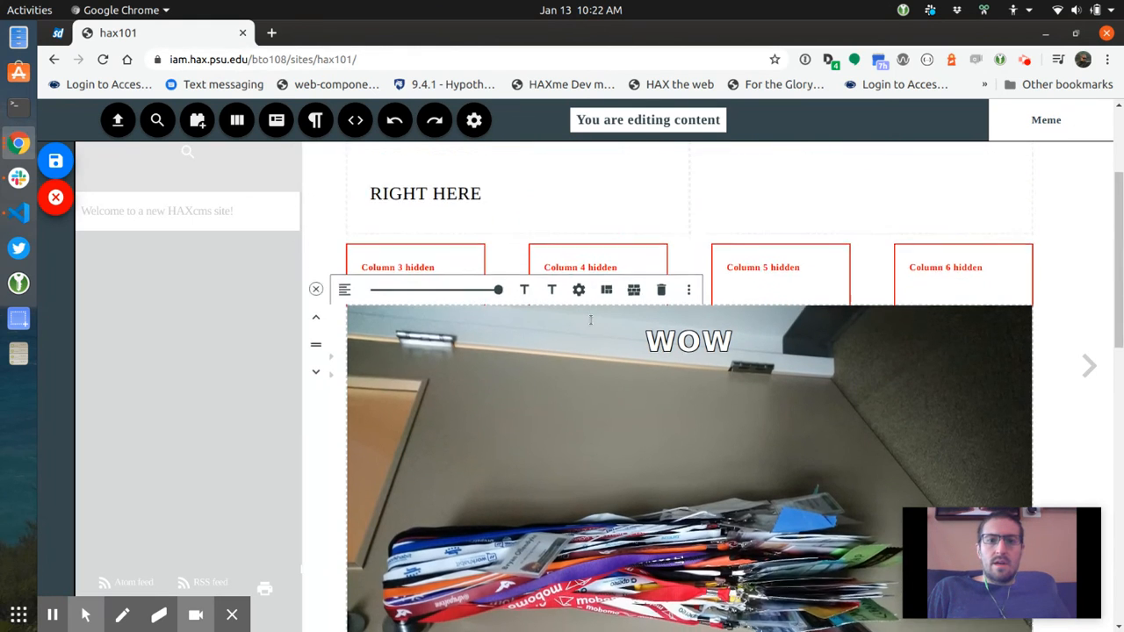
# - Shrink the meme to a little over a third of the content width and save the page
pyautogui.moveTo(499, 299); pyautogui.dragTo(409, 302)
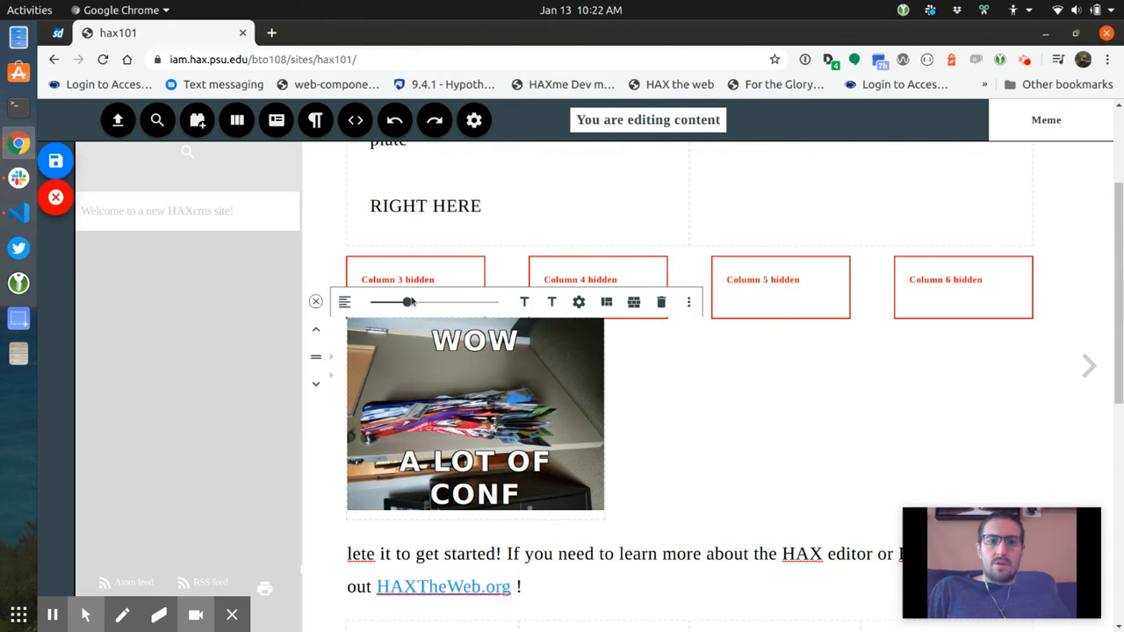
pyautogui.click(55, 160)
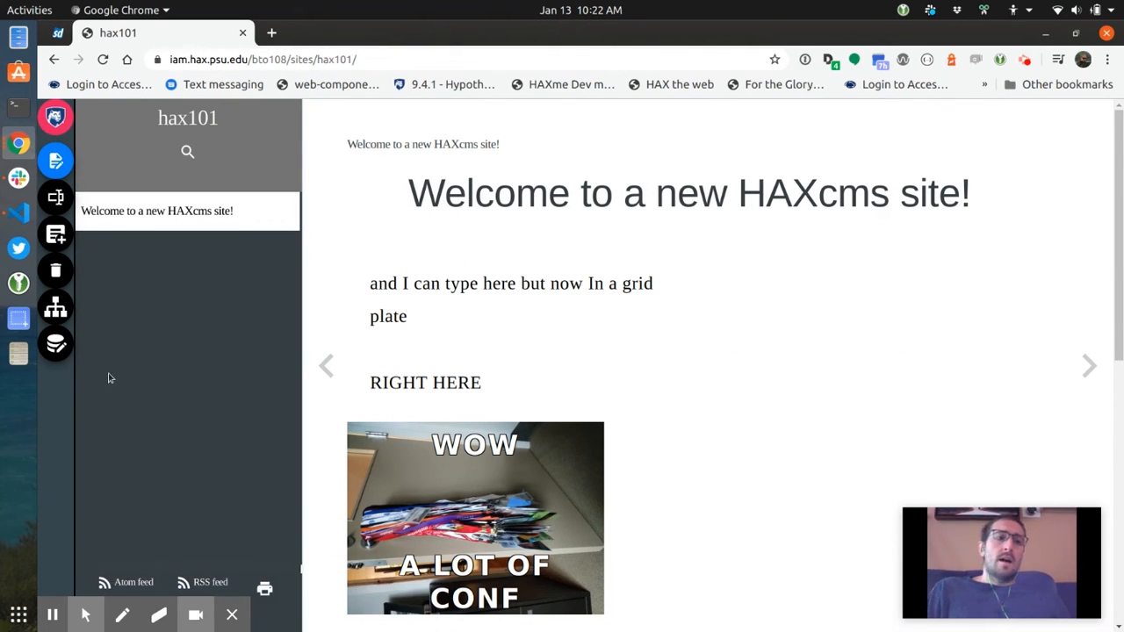
# - Add the pages "the ones", "I" and "wanted to focus" below the welcome page in the site outline
pyautogui.click(56, 307)
pyautogui.click(497, 274)
pyautogui.press('Return')
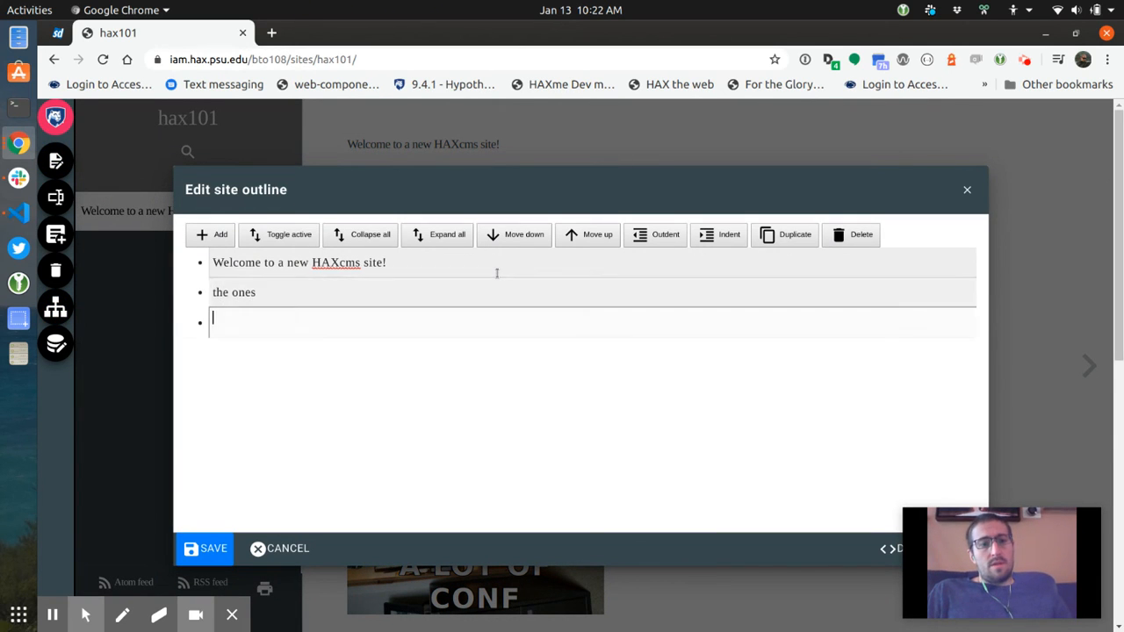
pyautogui.press('Return')
pyautogui.write('I')
pyautogui.press('Return')
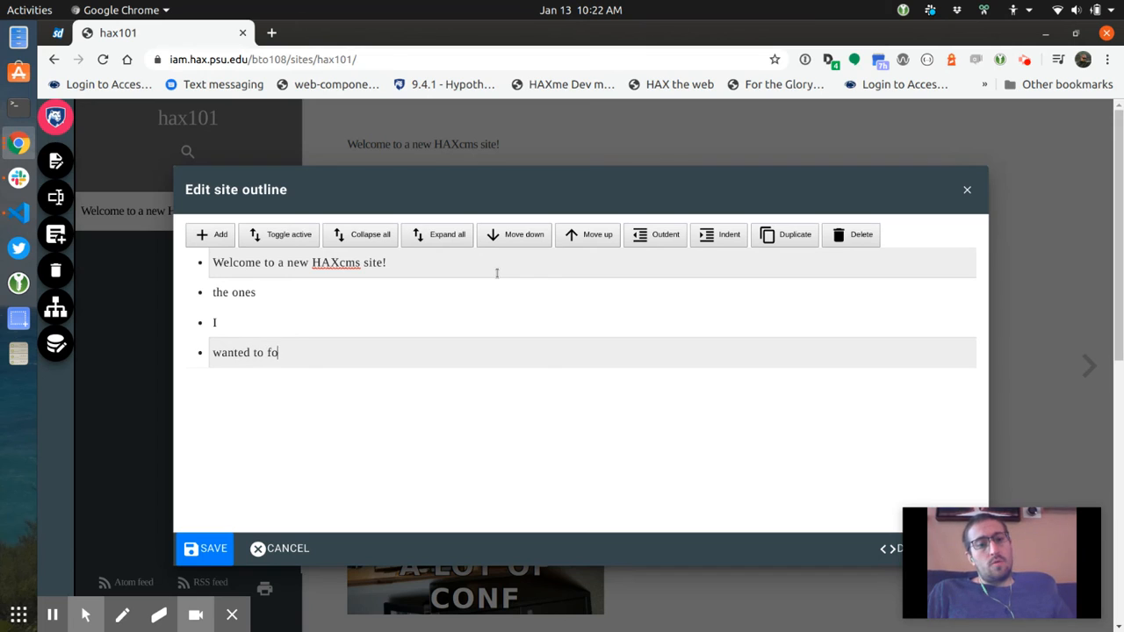
# - Nest a page titled "on today" under "wanted to focus" and save the site outline
pyautogui.press('Return')
pyautogui.write('on oday')
pyautogui.press('Tab')
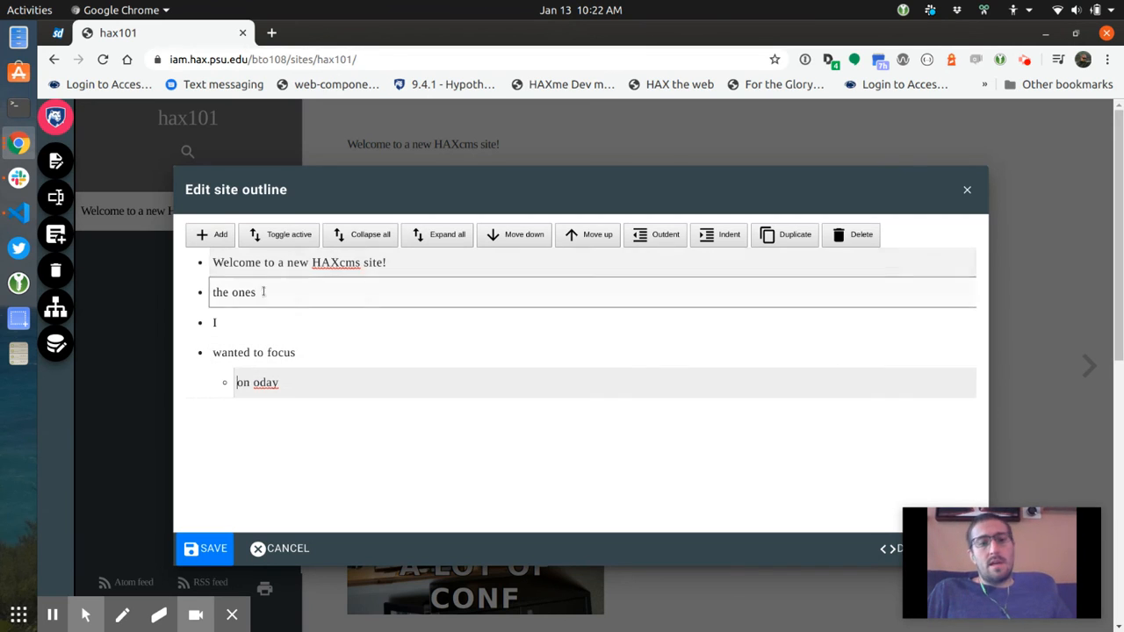
pyautogui.write('tt')
pyautogui.click(210, 550)
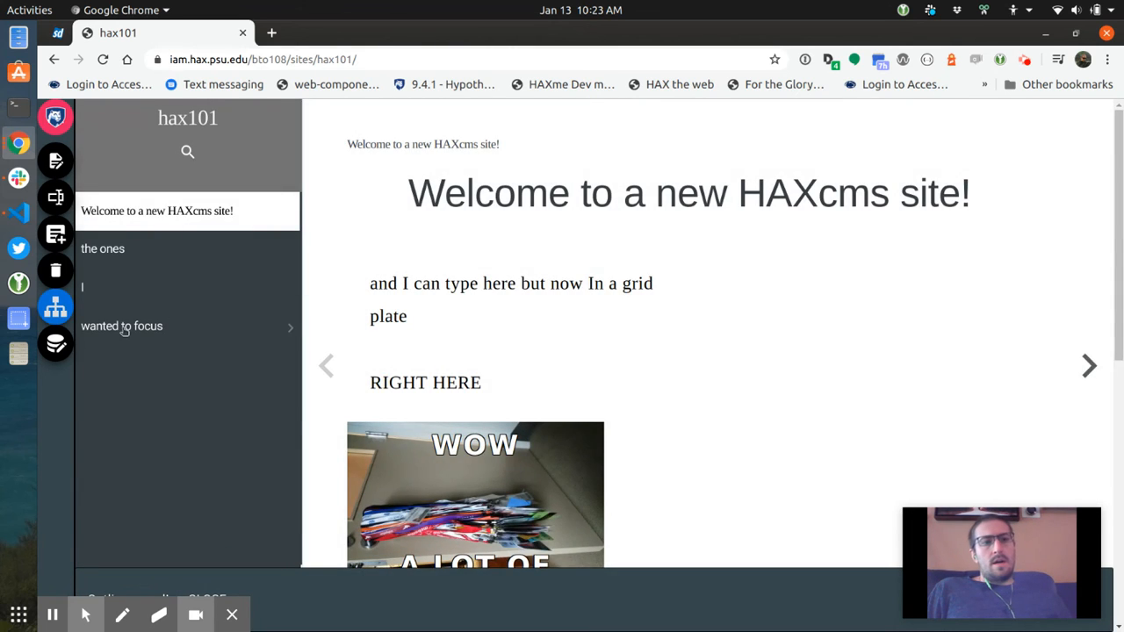
# - Open the "on today" page under "wanted to focus" for editing, select its empty paragraph, and save the page
pyautogui.click(121, 330)
pyautogui.click(131, 366)
pyautogui.click(55, 160)
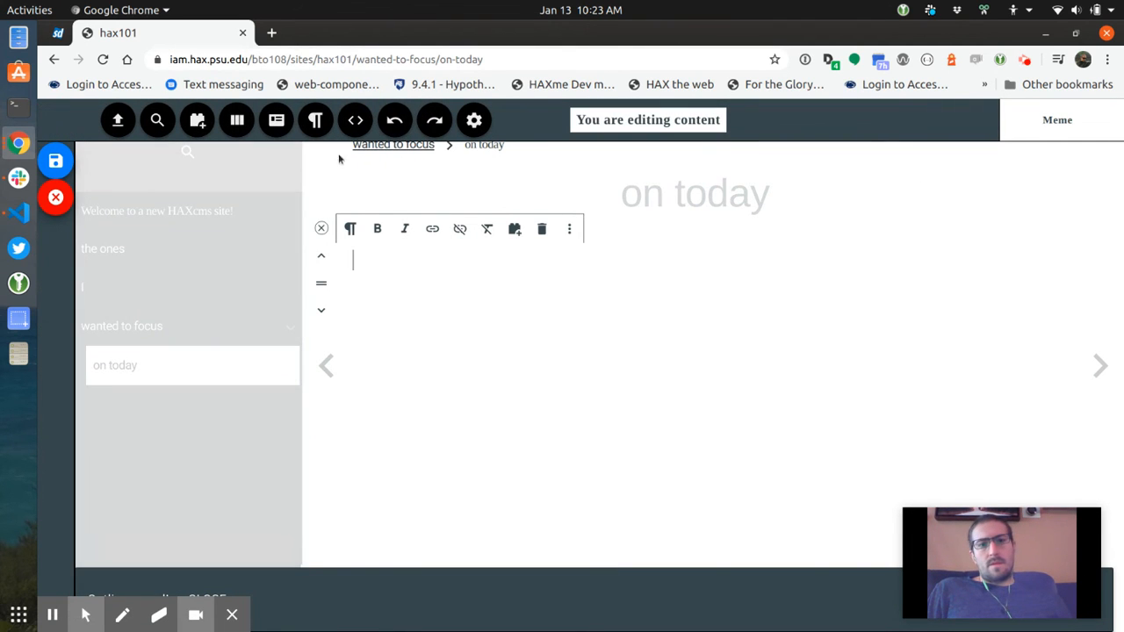
pyautogui.click(420, 277)
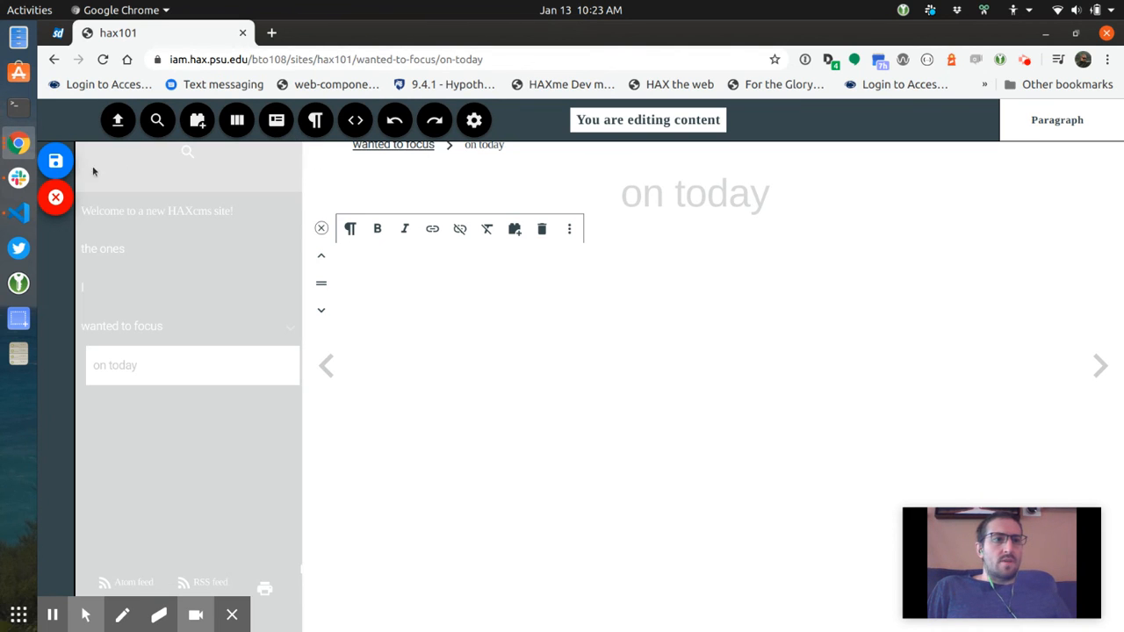
pyautogui.click(56, 160)
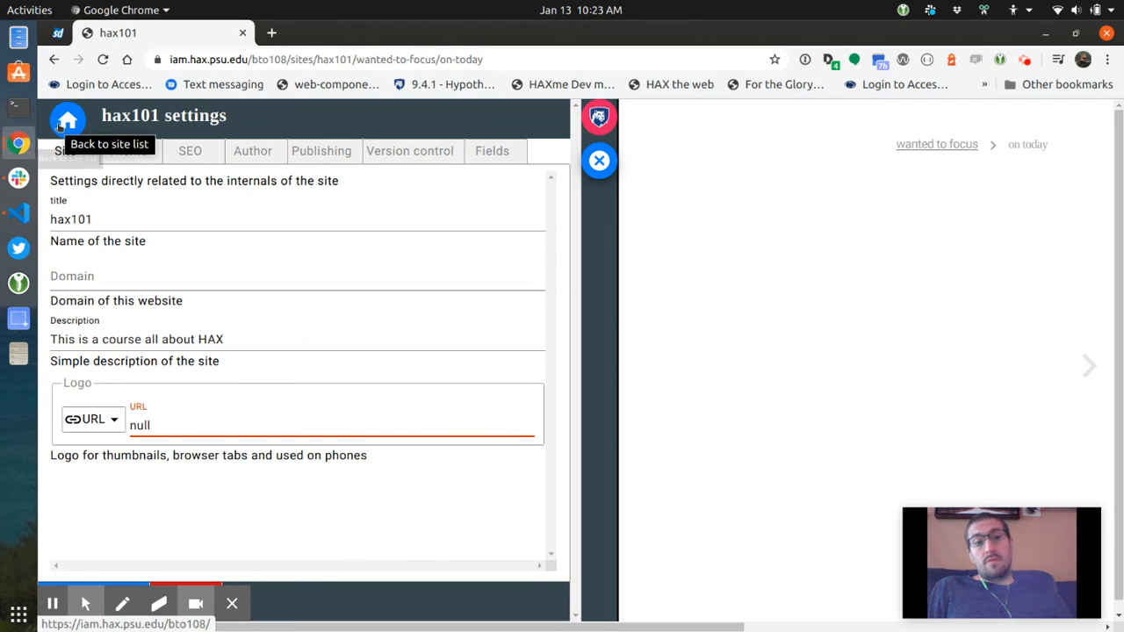
# - Return to the site list from the hax101 site settings
pyautogui.click(59, 128)
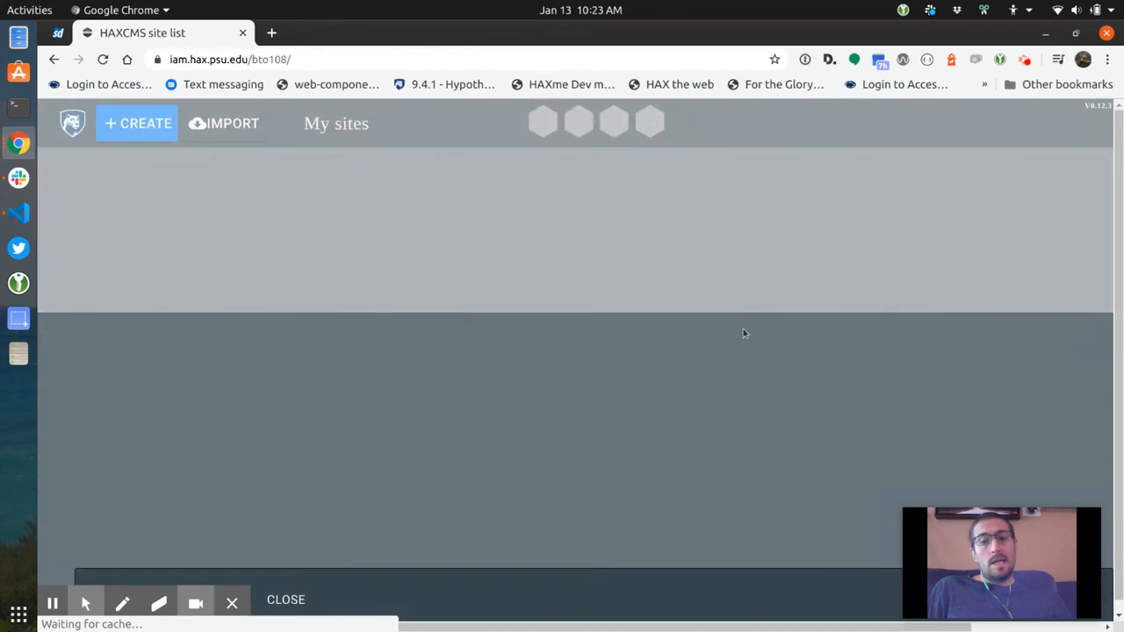